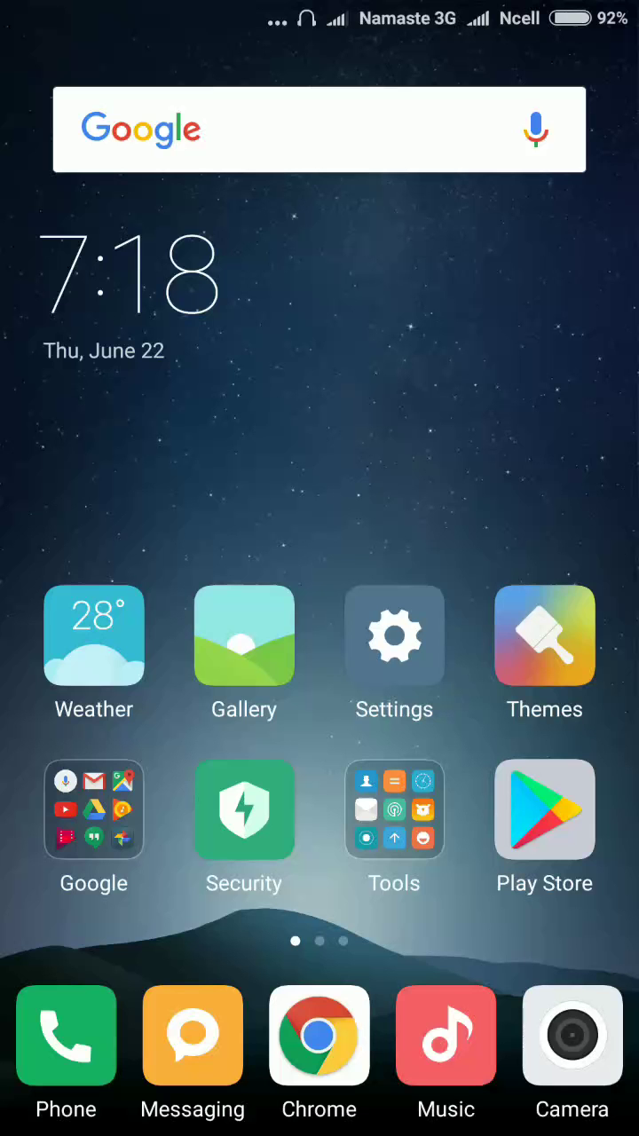
# Step: Swipe through the home pages and open Settings from the notification shade
pyautogui.moveTo(532, 532); pyautogui.dragTo(133, 532)
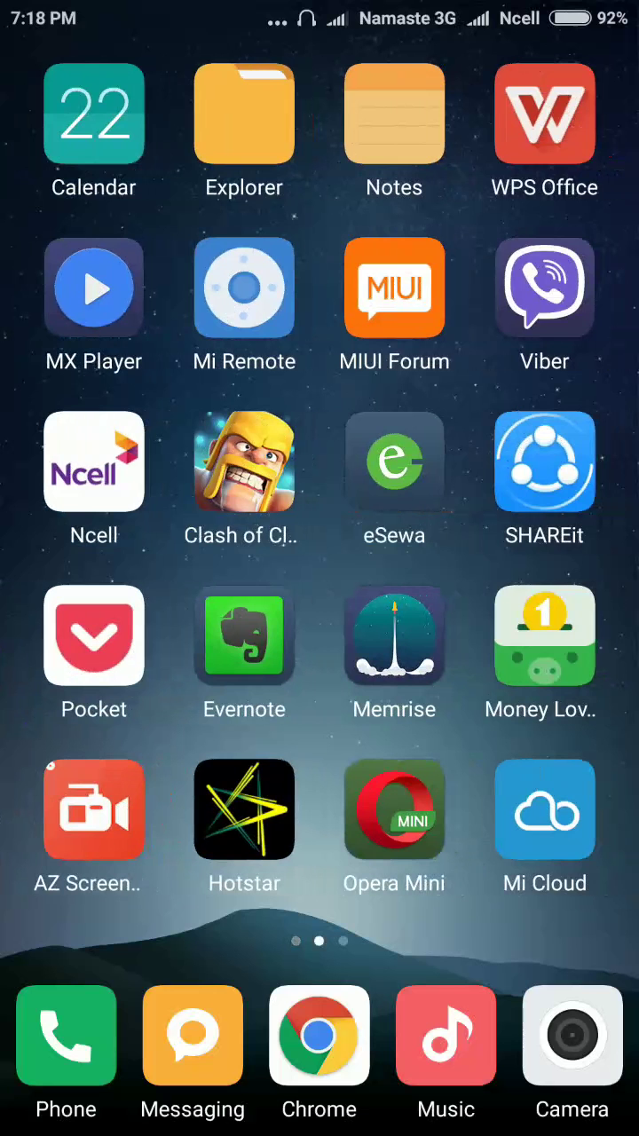
pyautogui.moveTo(532, 532); pyautogui.dragTo(134, 532)
pyautogui.moveTo(320, 9); pyautogui.dragTo(320, 622)
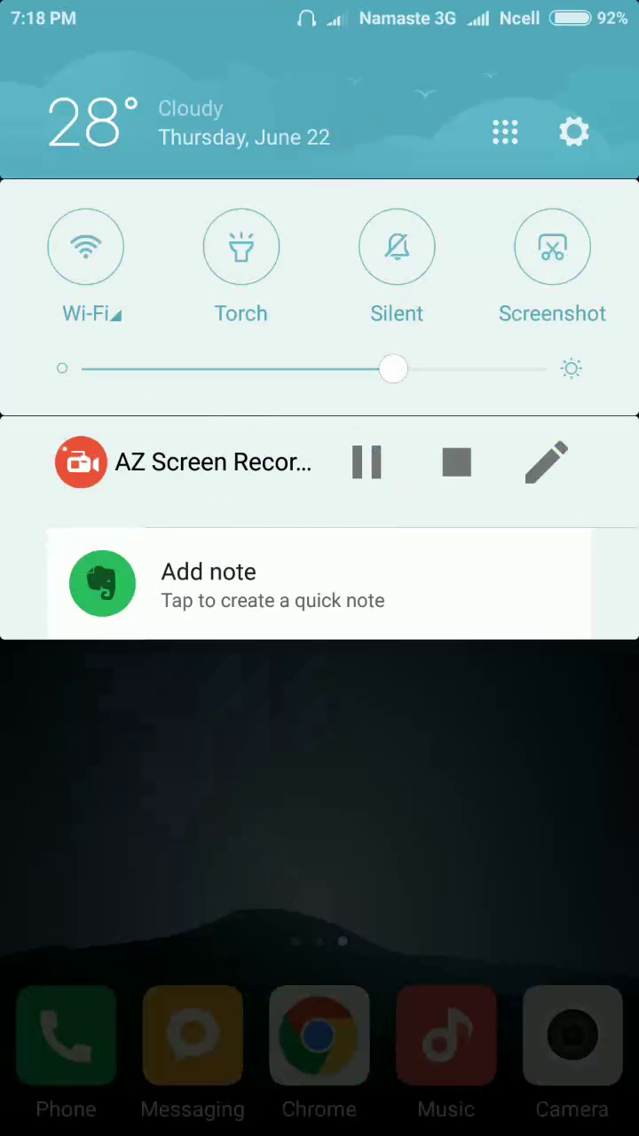
pyautogui.moveTo(319, 799); pyautogui.dragTo(320, 266)
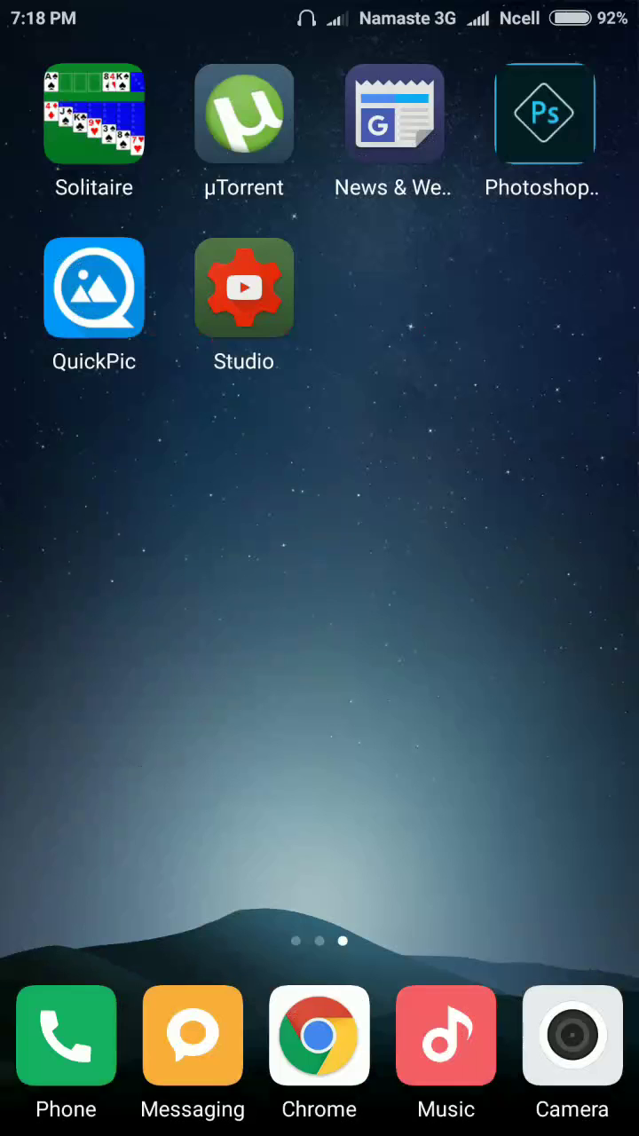
pyautogui.moveTo(133, 533); pyautogui.dragTo(533, 532)
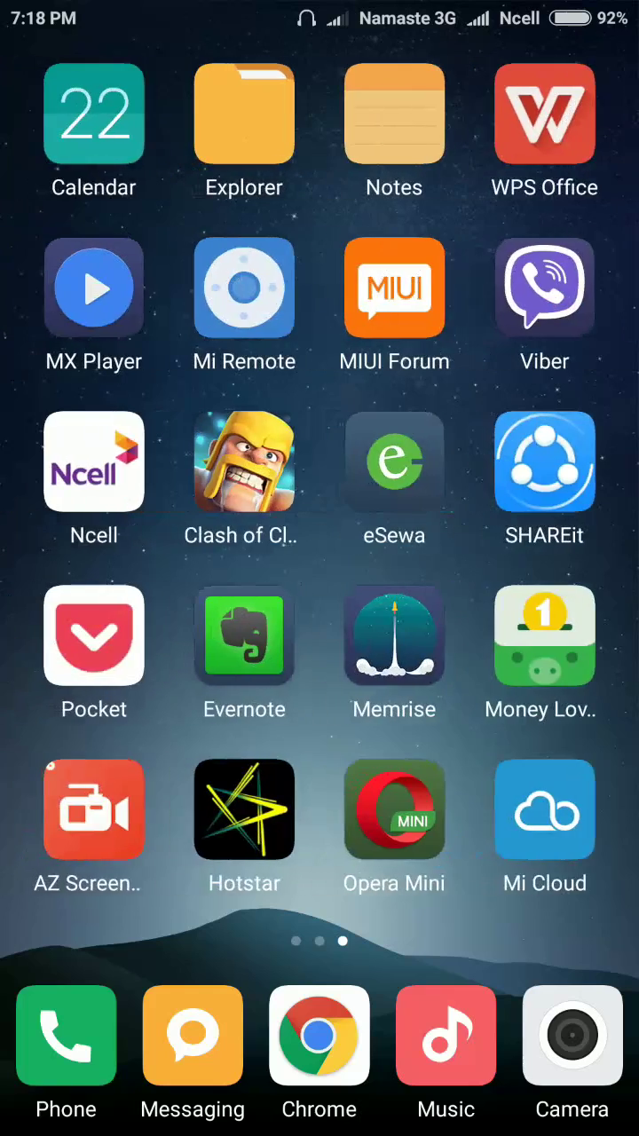
pyautogui.moveTo(320, 9); pyautogui.dragTo(320, 622)
pyautogui.click(573, 130)
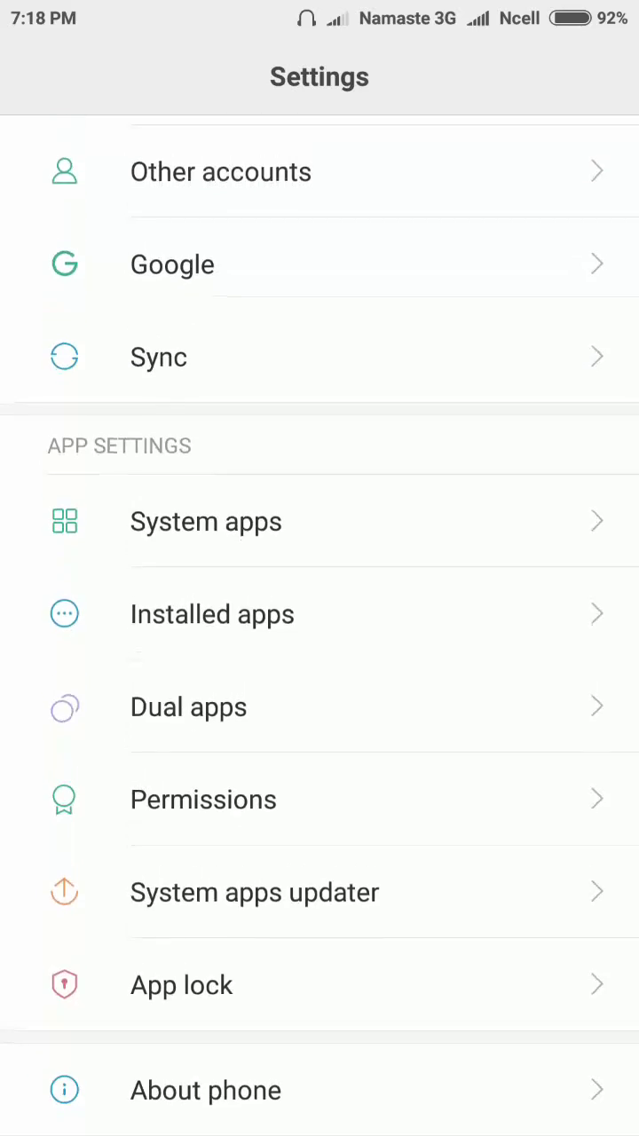
pyautogui.scroll(10, 320, 621)
pyautogui.scroll(5, 319, 621)
# Step: Go back home, reopen Settings, and scroll through its main list
pyautogui.press('Home')
pyautogui.moveTo(320, 4); pyautogui.dragTo(320, 622)
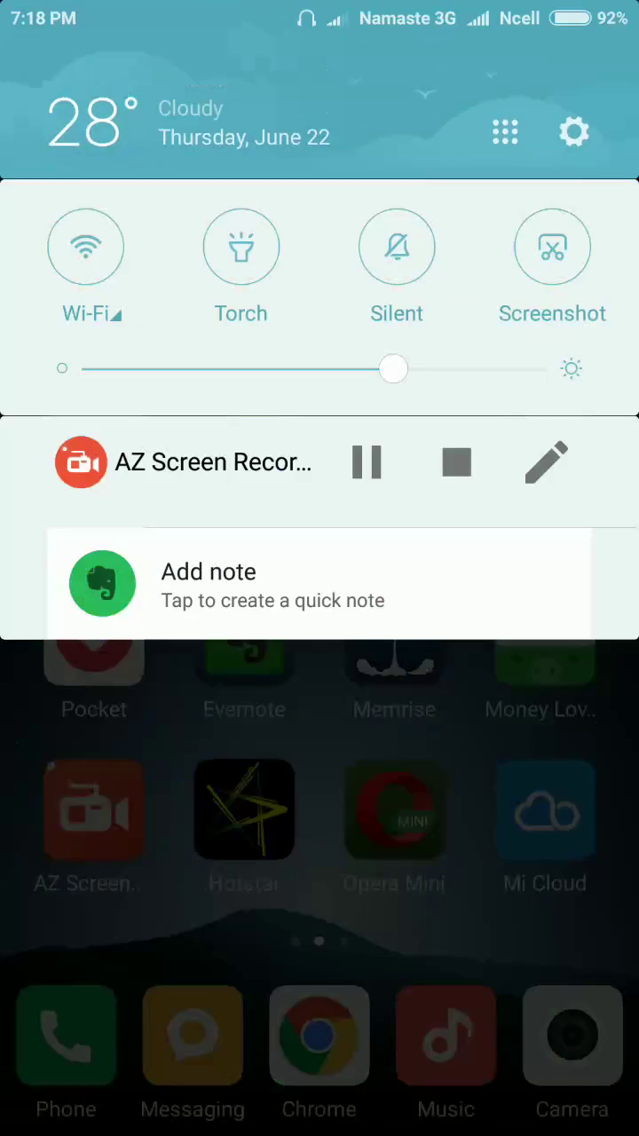
pyautogui.click(574, 131)
pyautogui.scroll(-10, 319, 621)
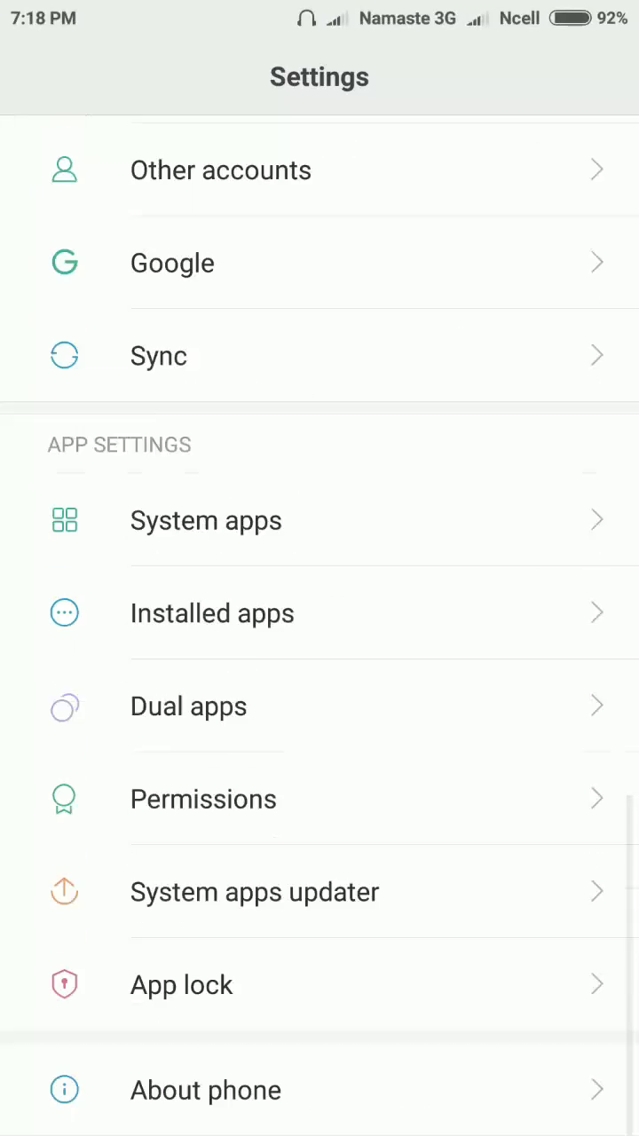
pyautogui.scroll(10, 319, 622)
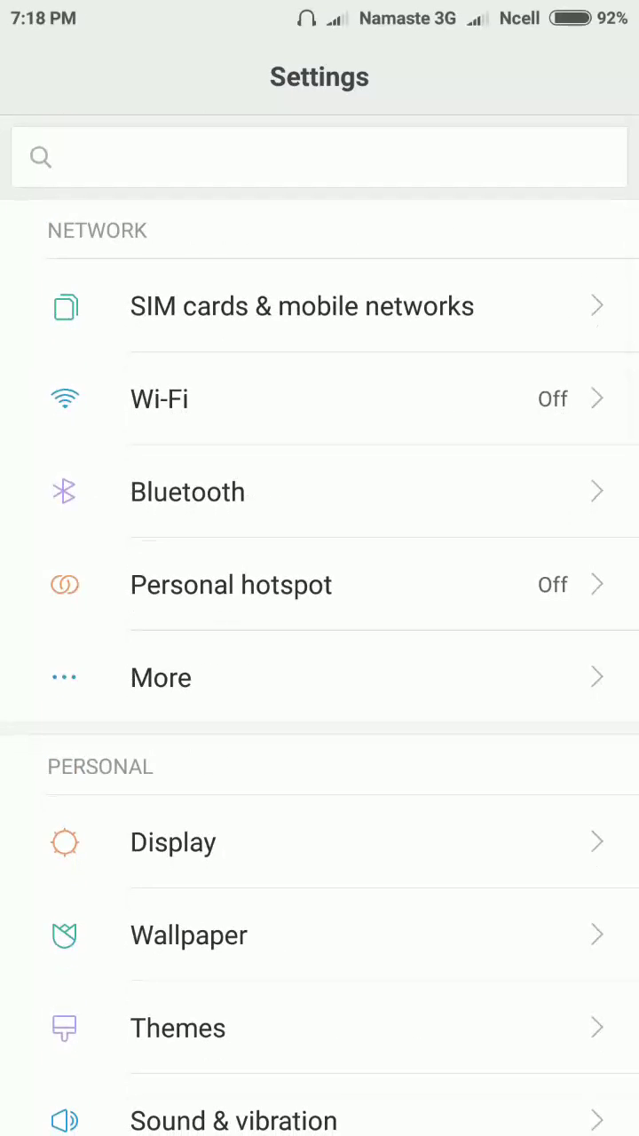
pyautogui.scroll(-10, 320, 621)
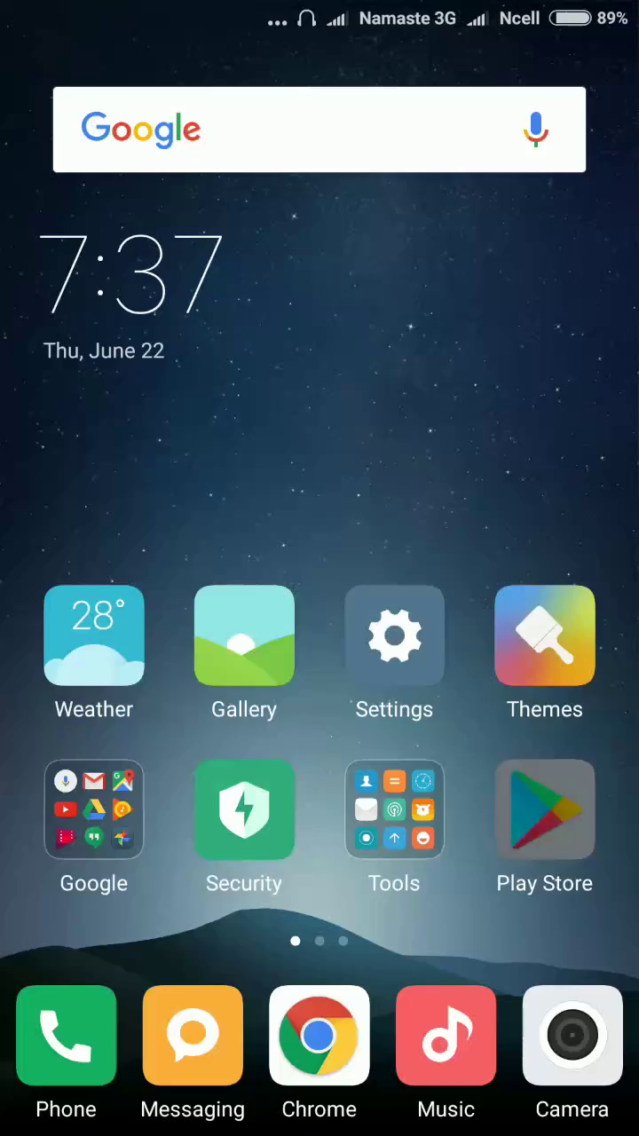
# Step: Navigate to Settings > Additional settings > Backup & reset > Local backups
pyautogui.moveTo(532, 568); pyautogui.dragTo(106, 568)
pyautogui.moveTo(533, 568); pyautogui.dragTo(107, 568)
pyautogui.moveTo(319, 9); pyautogui.dragTo(319, 710)
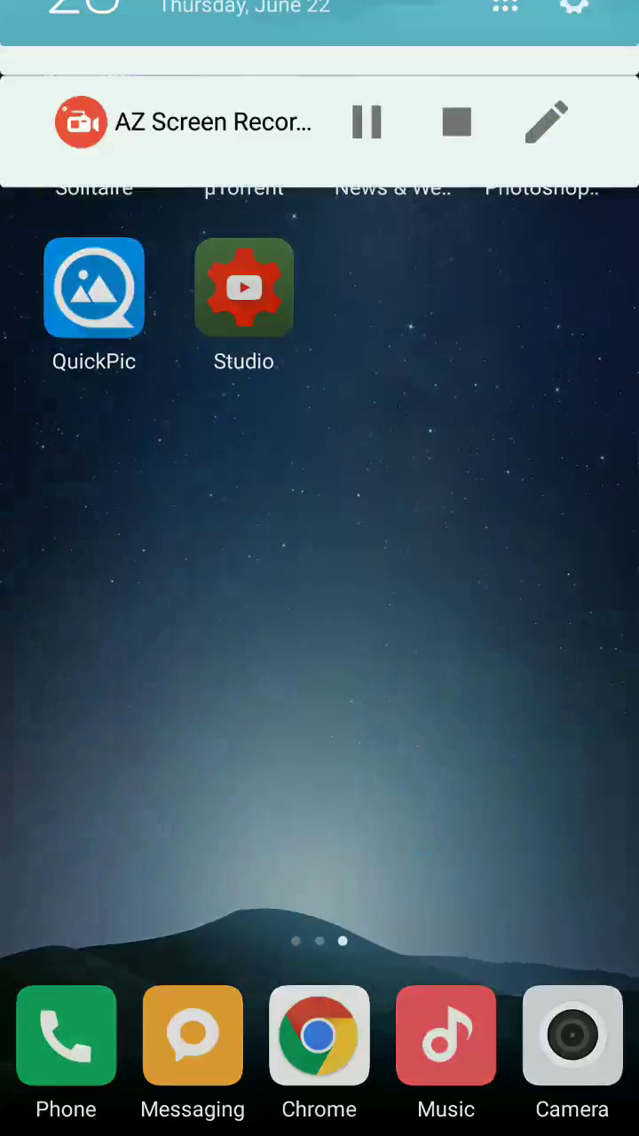
pyautogui.click(573, 127)
pyautogui.scroll(-4, 319, 621)
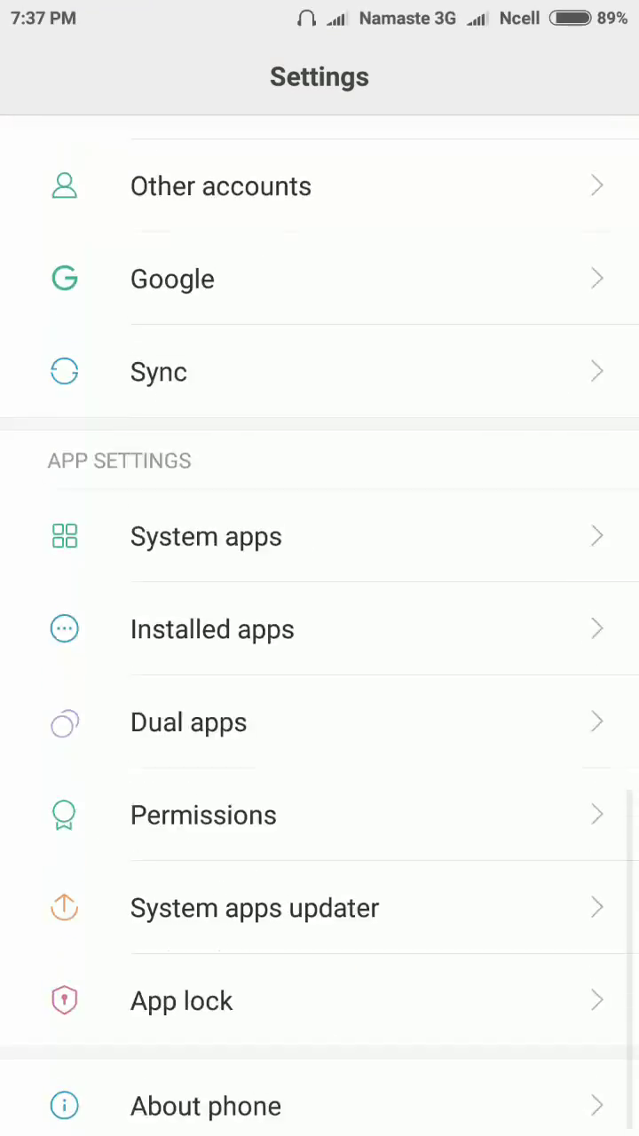
pyautogui.scroll(5, 319, 622)
pyautogui.click(320, 417)
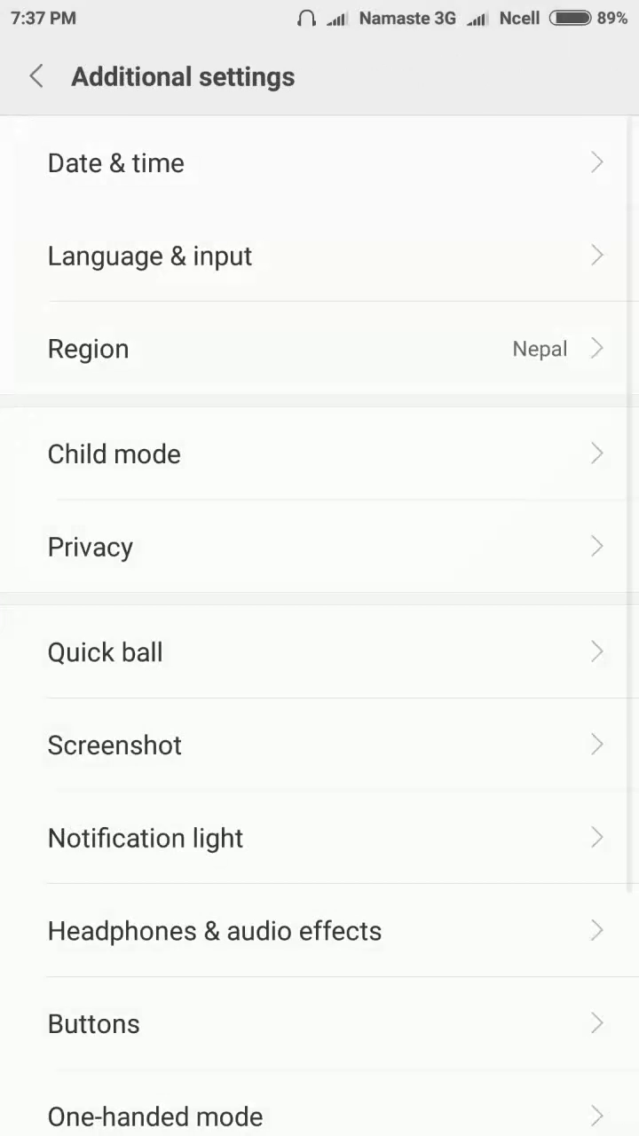
pyautogui.scroll(-4, 319, 621)
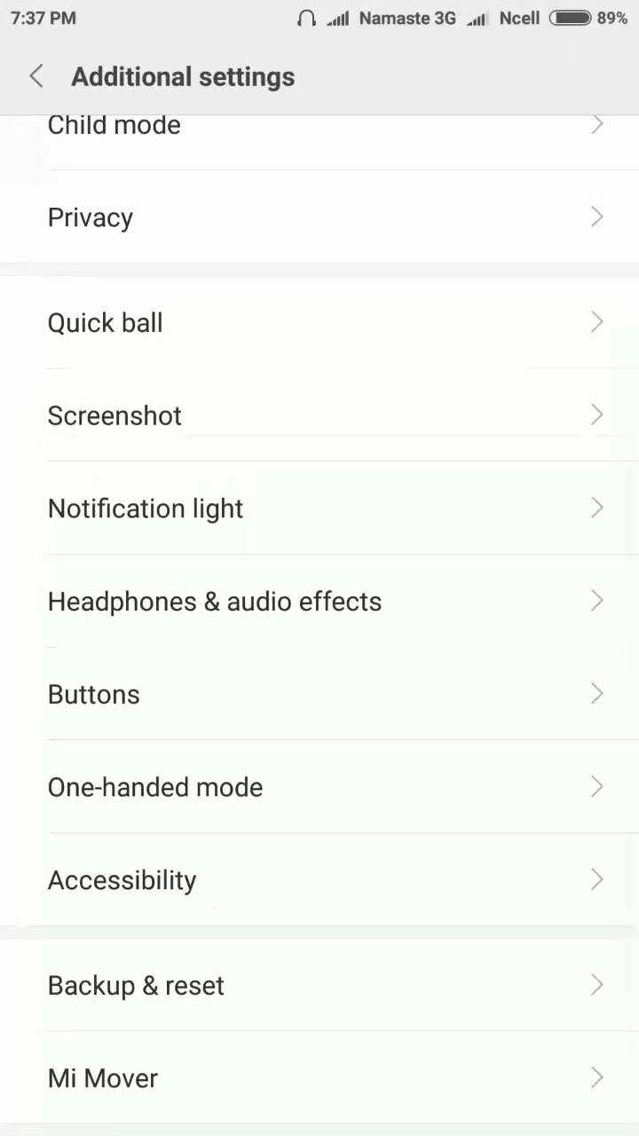
pyautogui.click(136, 985)
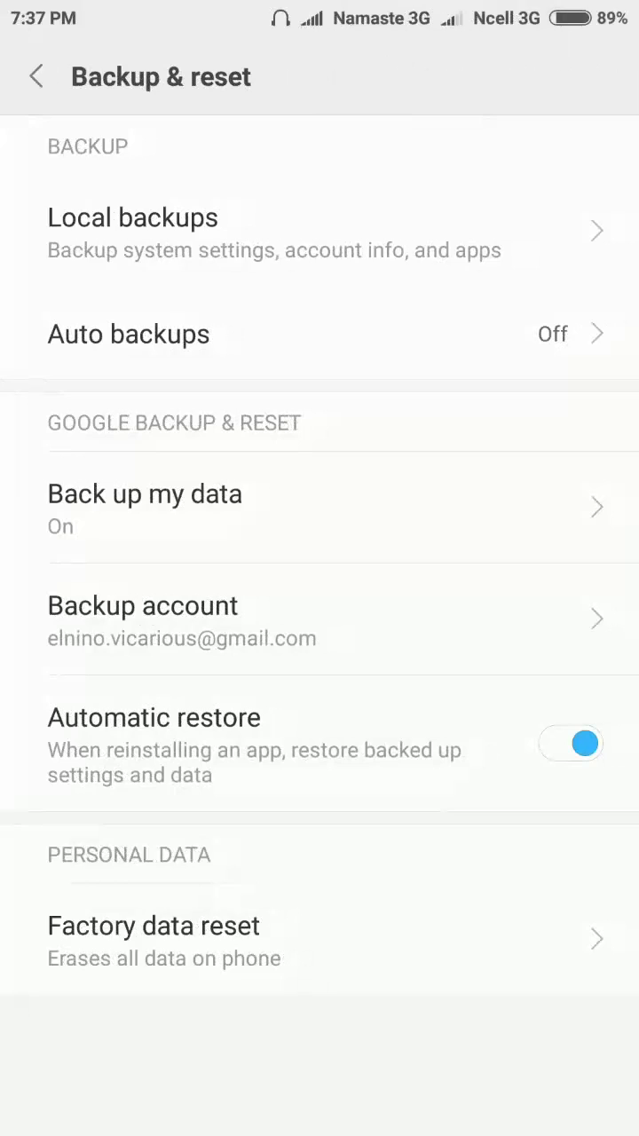
pyautogui.click(178, 232)
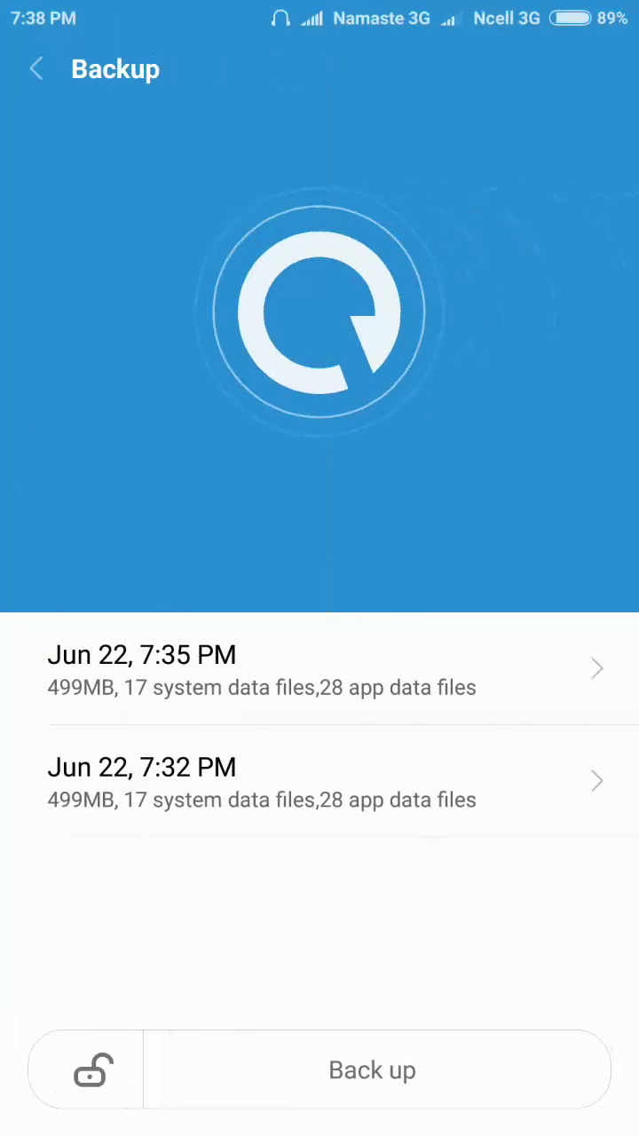
# Step: Start a new local backup with System (17/17) and Apps (28/28) both checked
pyautogui.click(372, 1069)
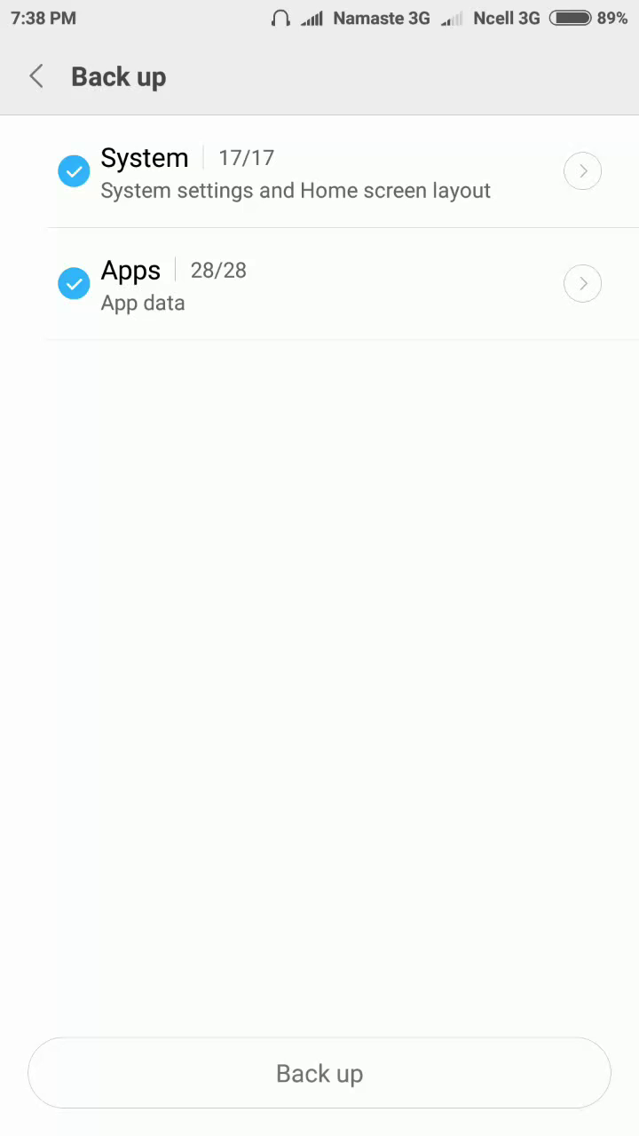
pyautogui.click(74, 171)
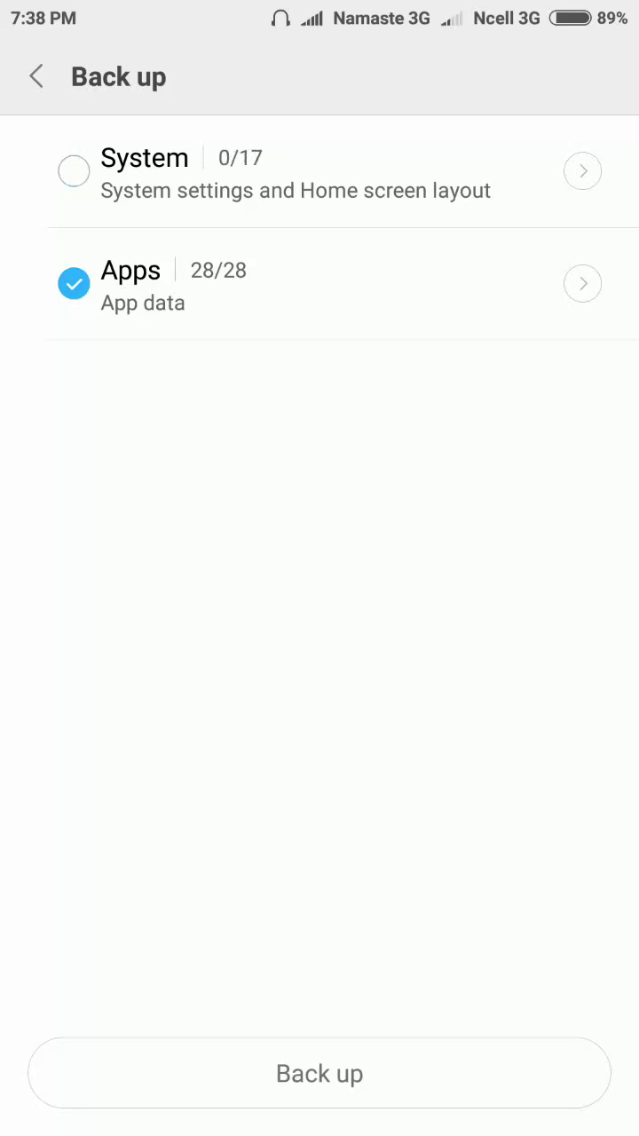
pyautogui.click(73, 283)
pyautogui.click(74, 171)
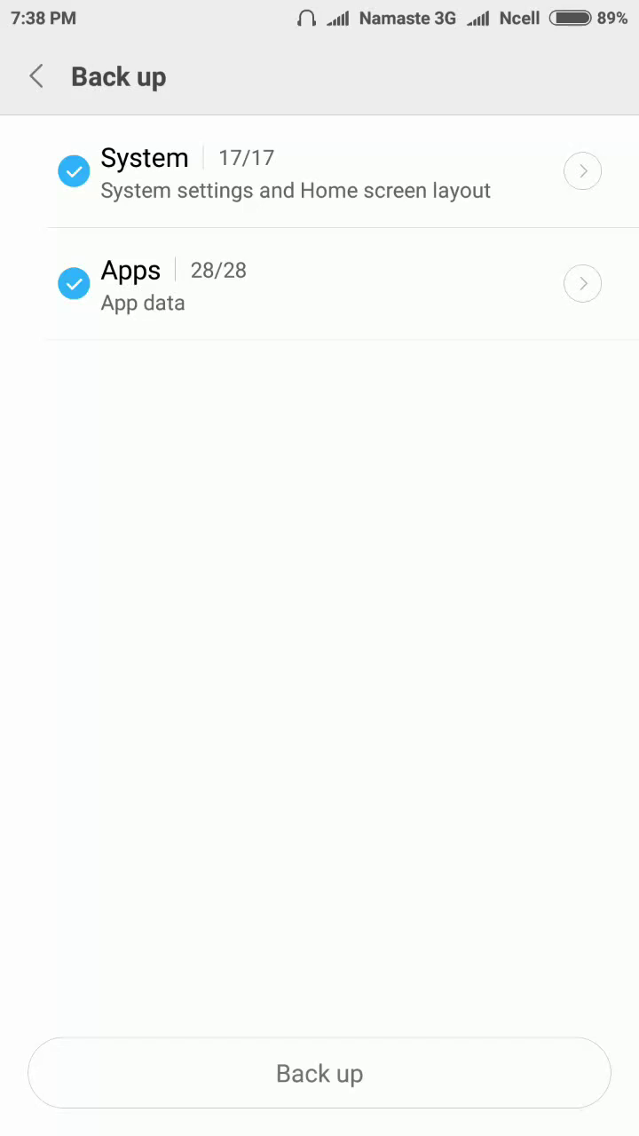
# Step: Run the local backup, stop it at 13%, and dismiss the failed summary
pyautogui.click(320, 1073)
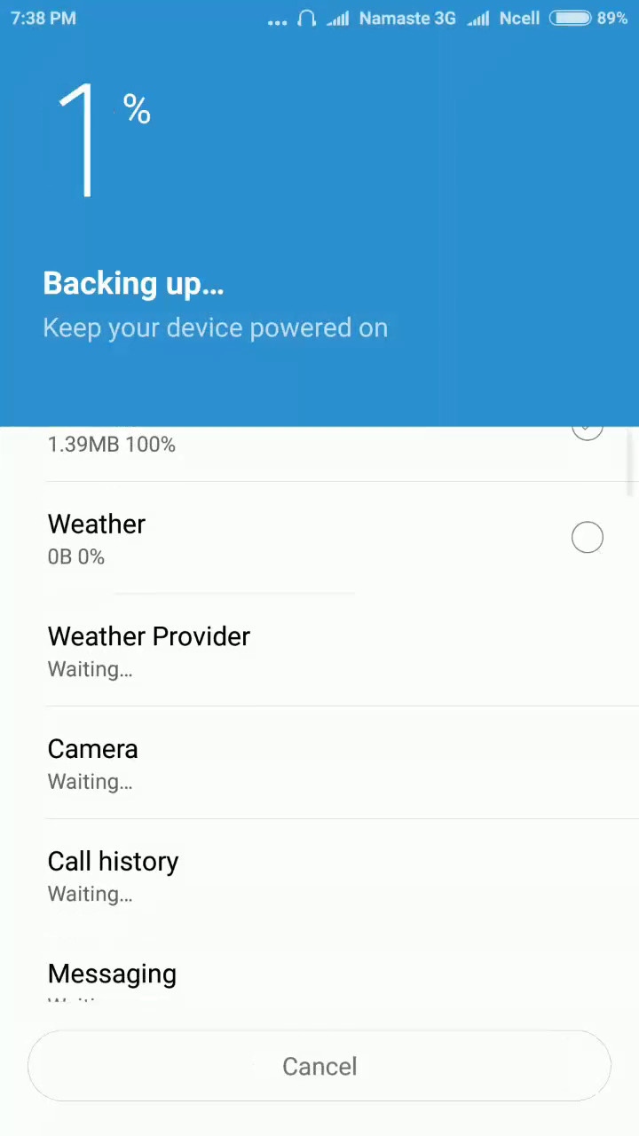
pyautogui.click(319, 1065)
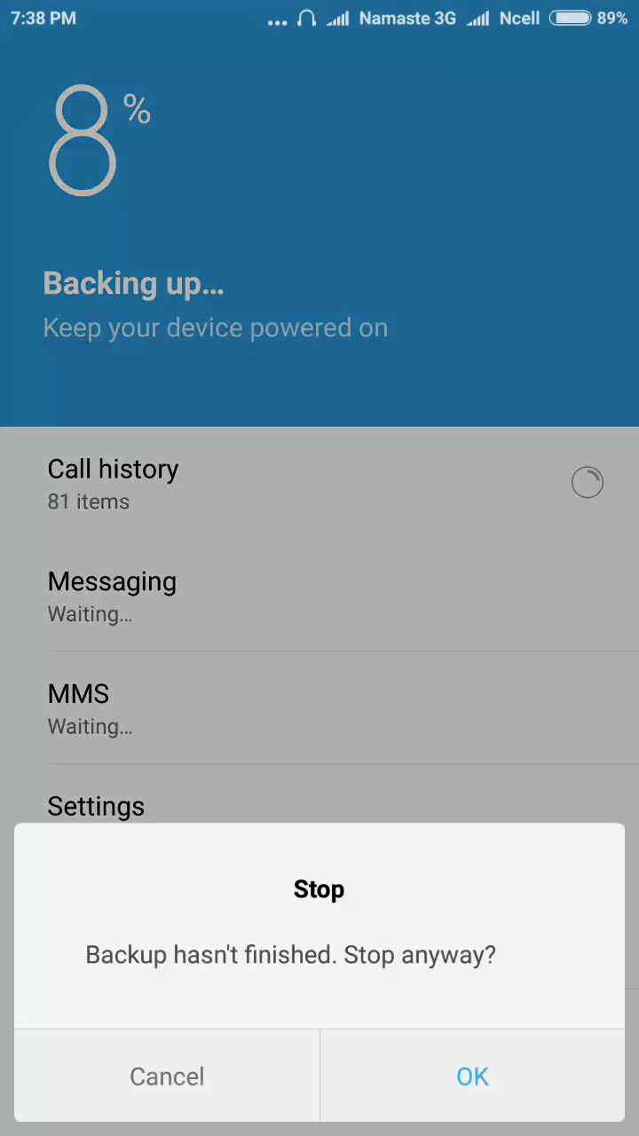
pyautogui.click(166, 1075)
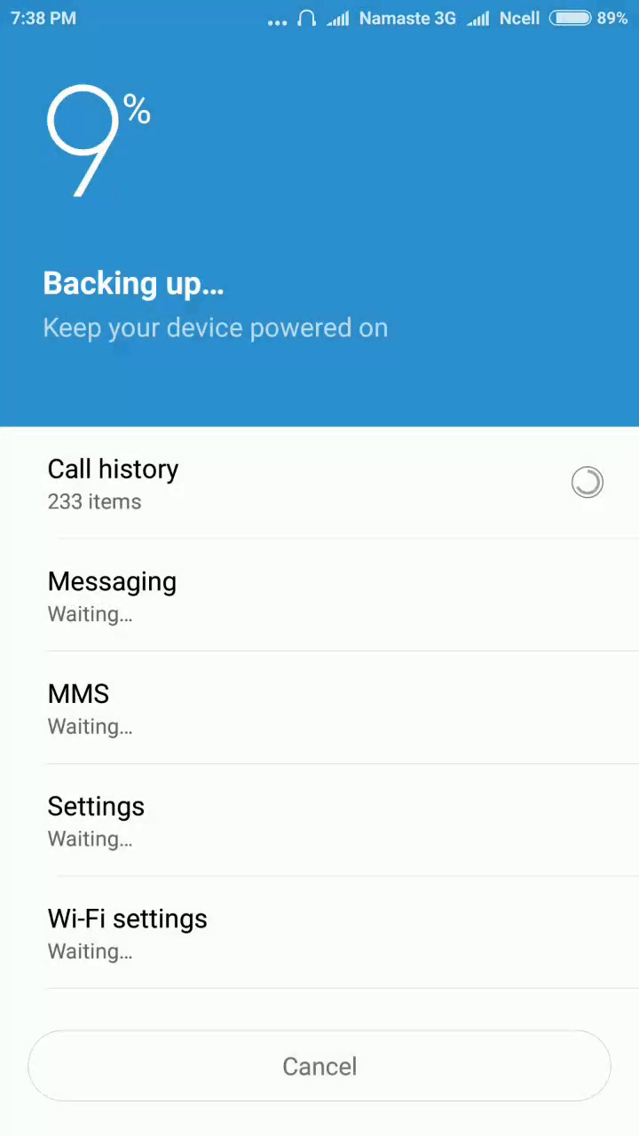
pyautogui.click(319, 1066)
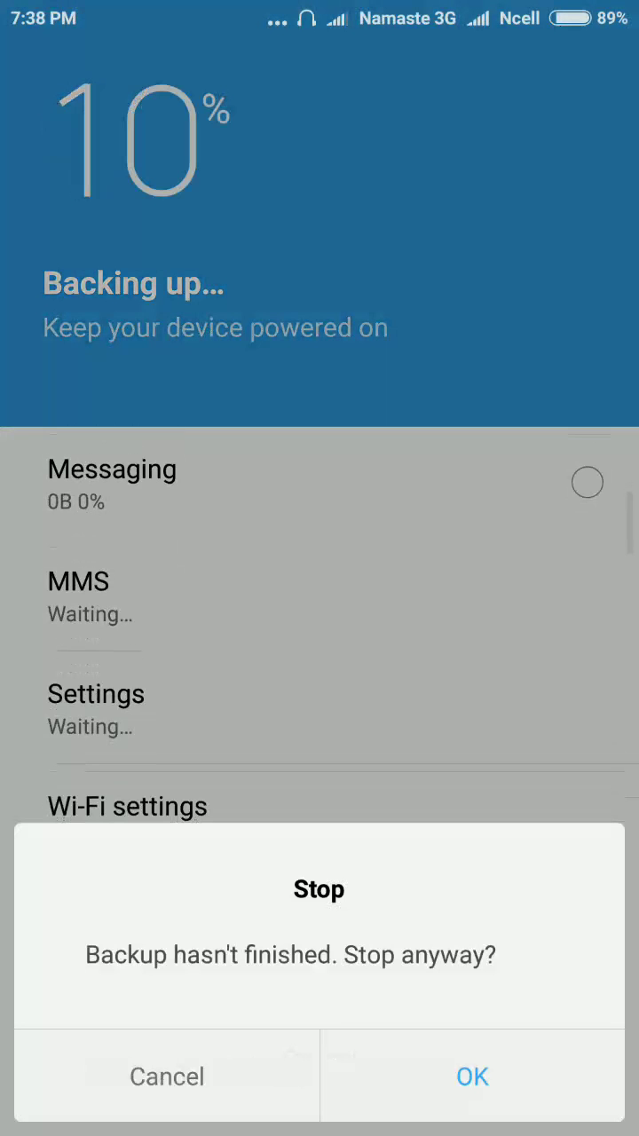
pyautogui.click(472, 1076)
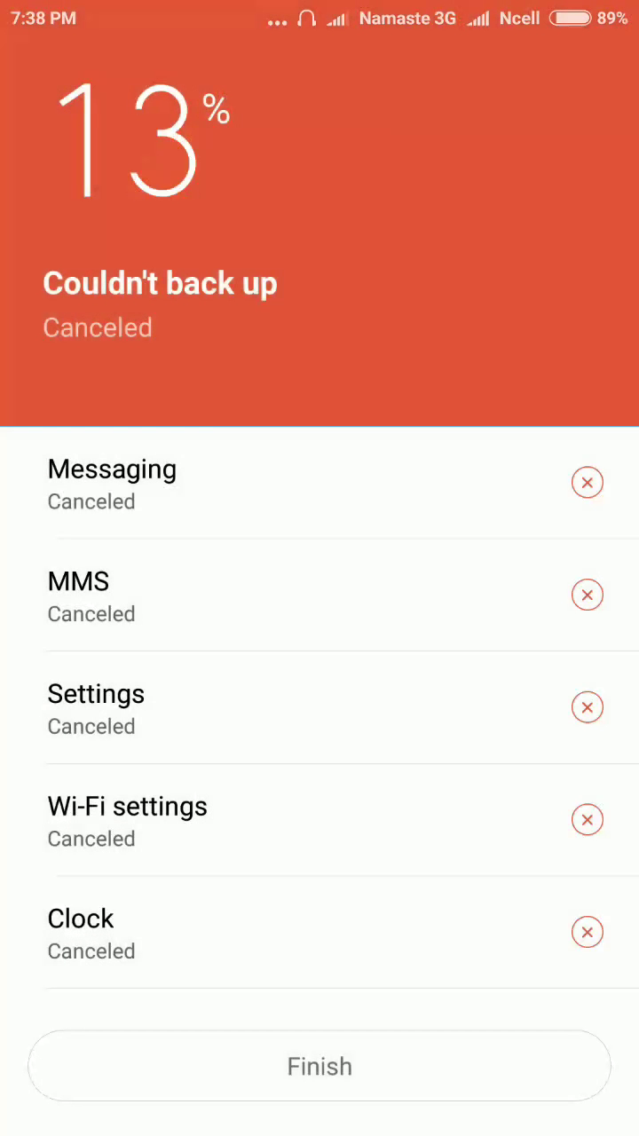
pyautogui.click(320, 1065)
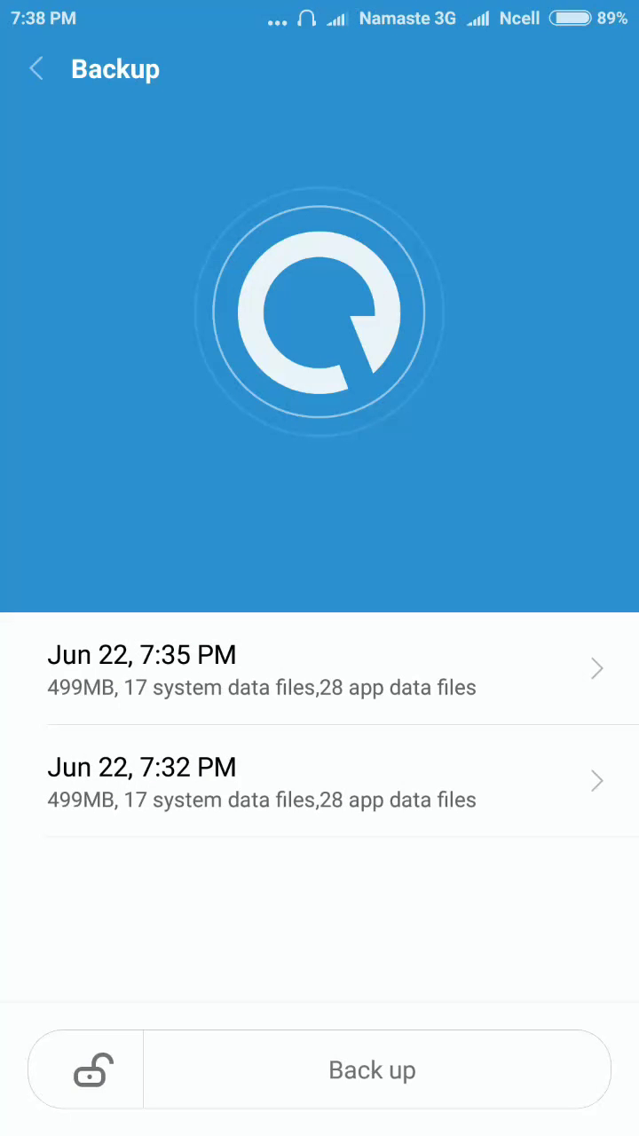
# Step: Open File Explorer from the home screen and browse up to internal storage
pyautogui.press('Home')
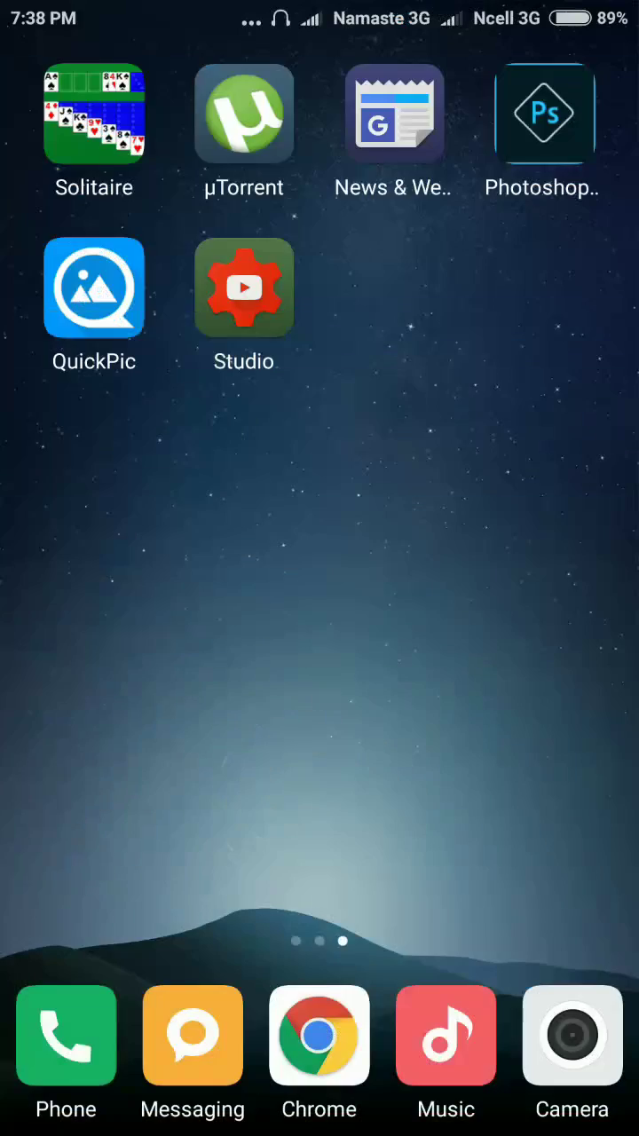
pyautogui.press('Home')
pyautogui.moveTo(533, 444); pyautogui.dragTo(133, 444)
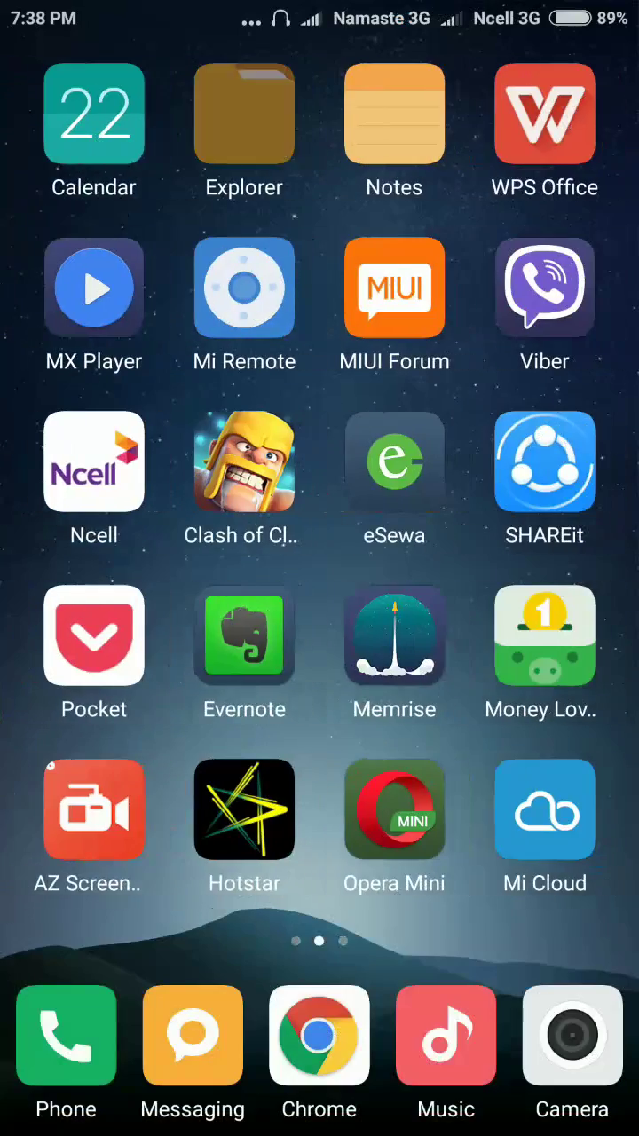
pyautogui.click(401, 115)
pyautogui.click(474, 77)
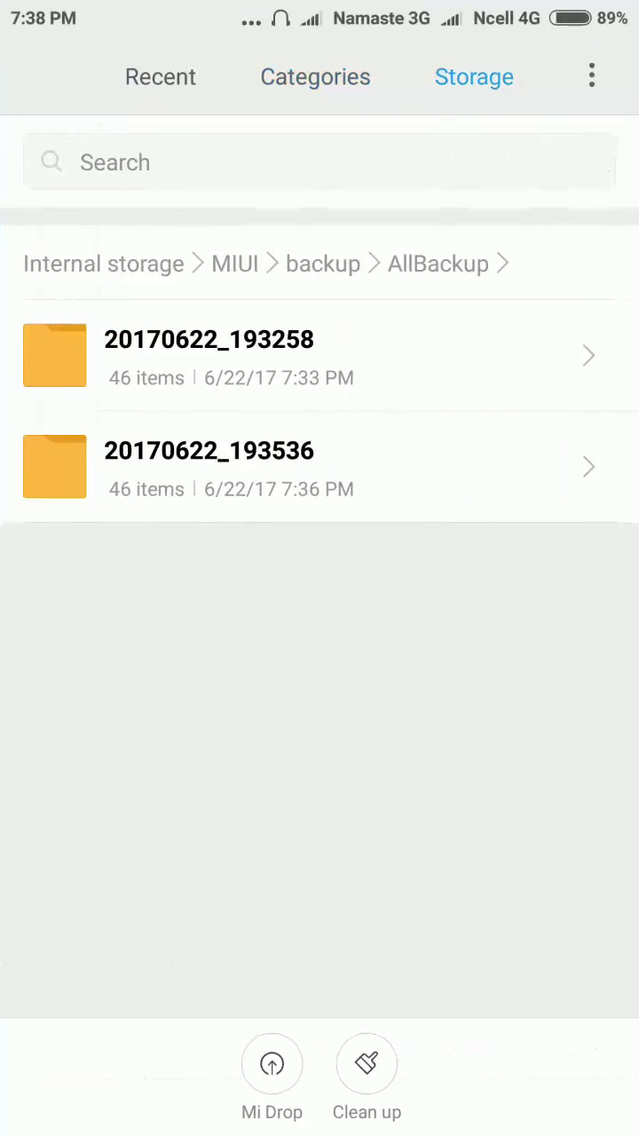
pyautogui.click(323, 263)
pyautogui.click(235, 263)
pyautogui.click(103, 263)
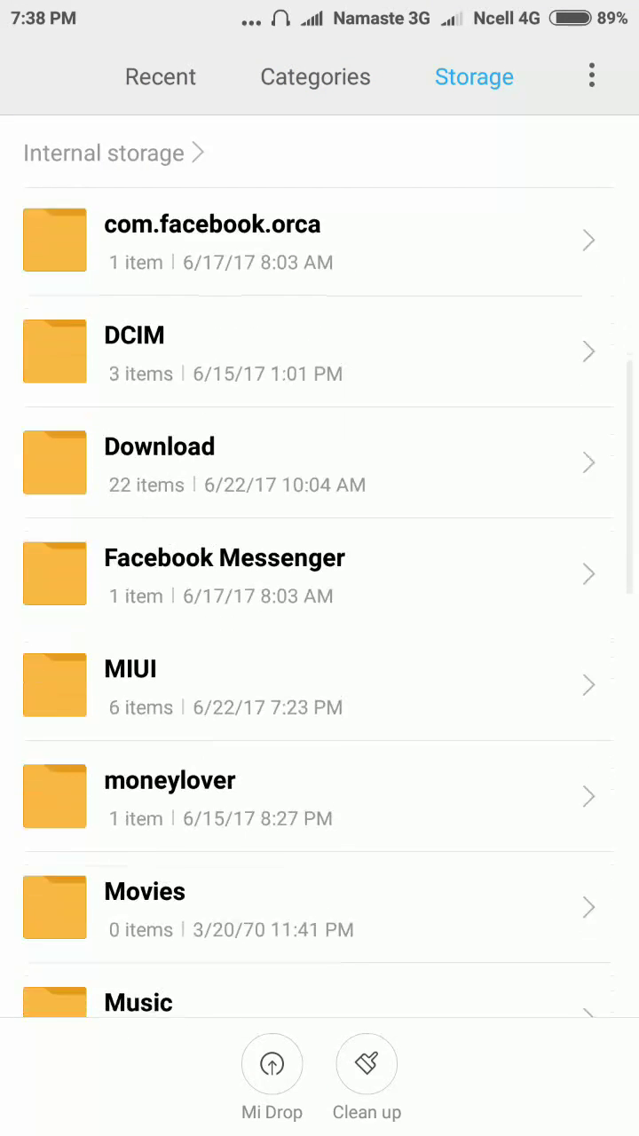
# Step: View the first MIUI/backup/AllBackup folder's .bak files, then exit to the home screen
pyautogui.click(133, 679)
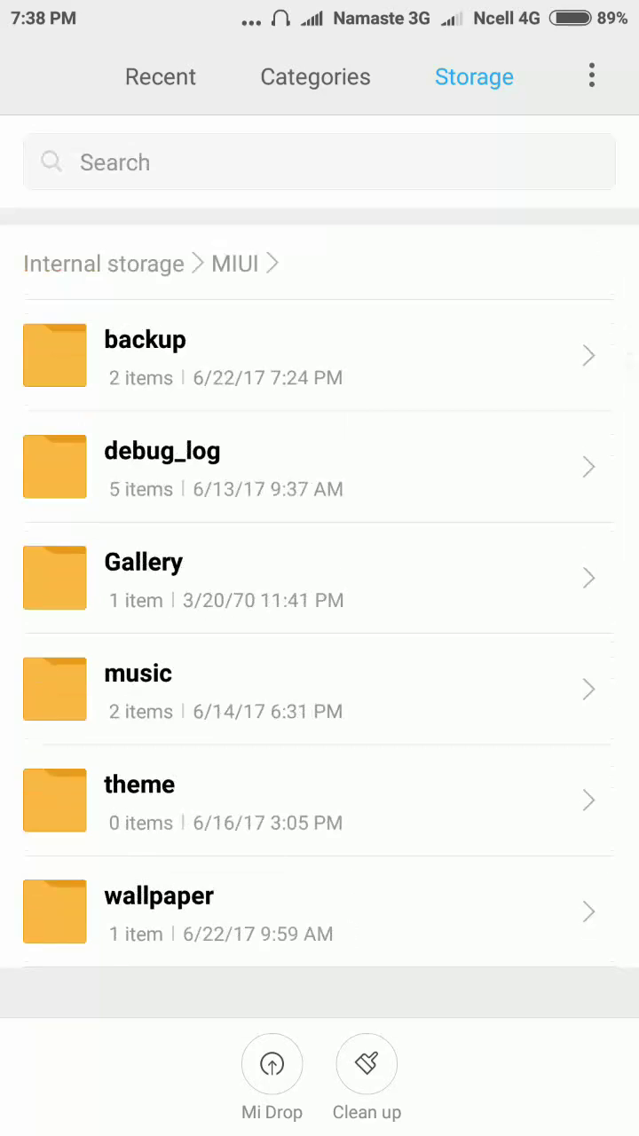
pyautogui.moveTo(320, 399); pyautogui.dragTo(319, 577)
pyautogui.click(145, 355)
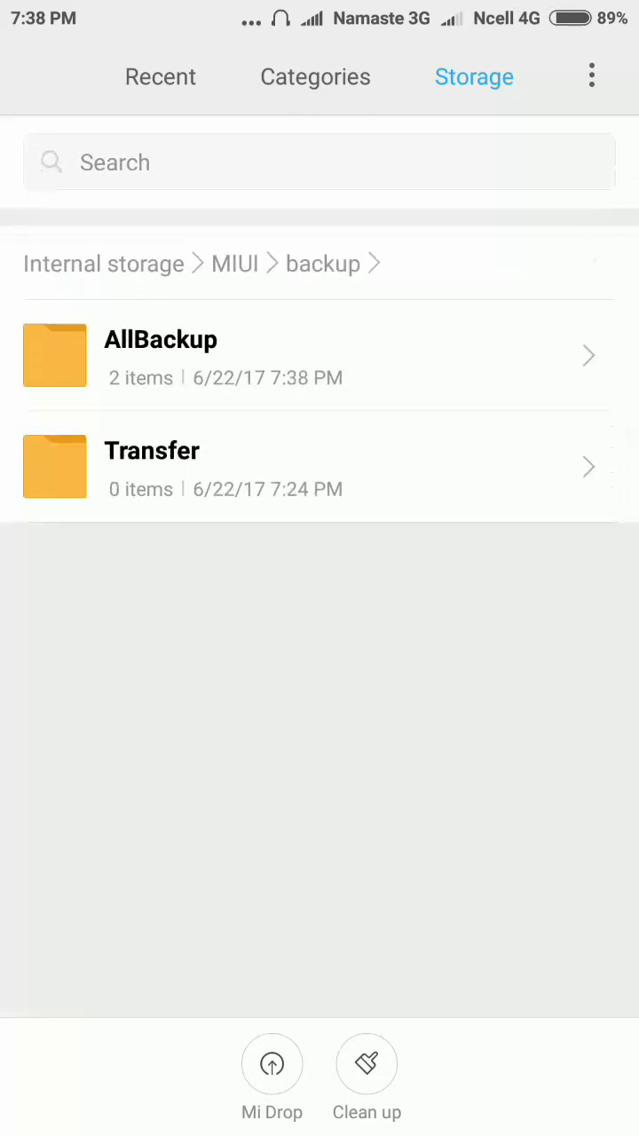
pyautogui.click(159, 355)
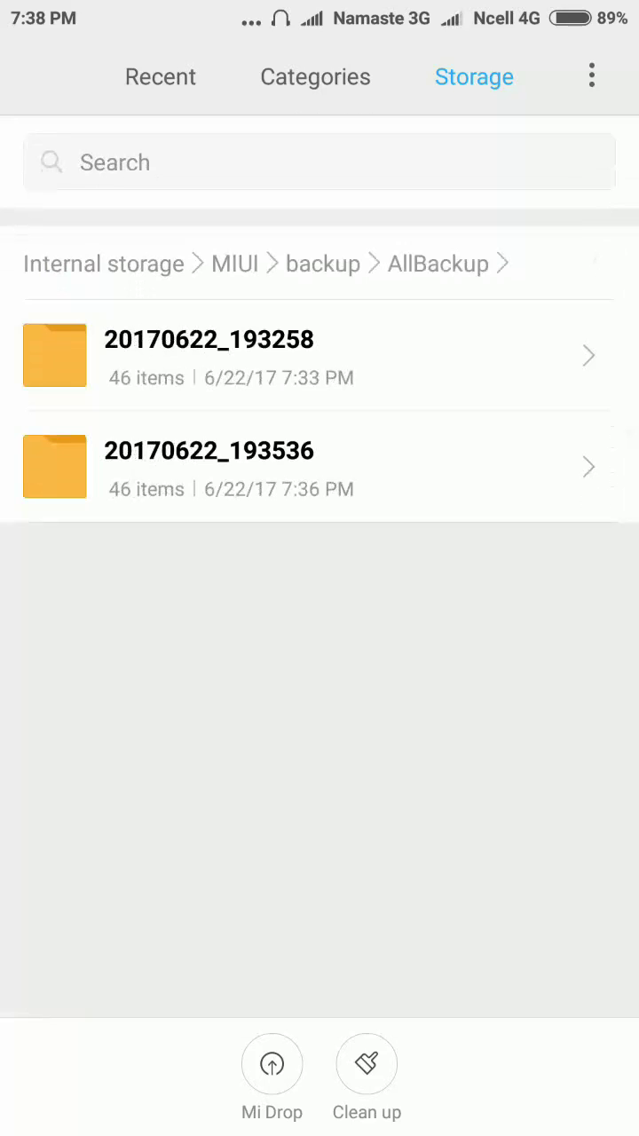
pyautogui.click(209, 355)
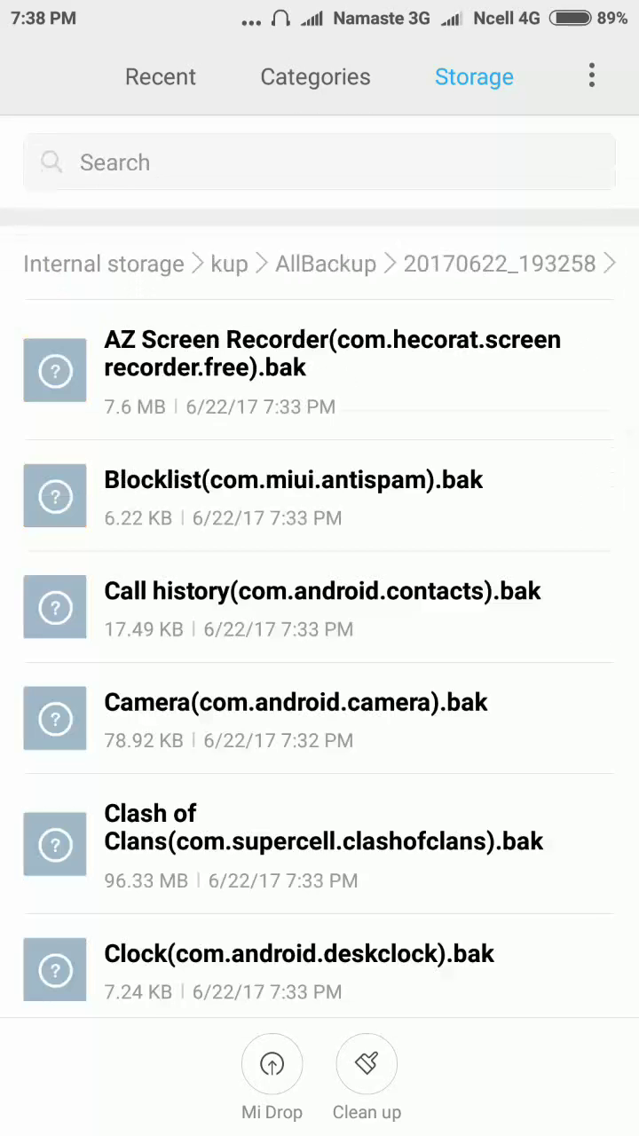
pyautogui.click(323, 263)
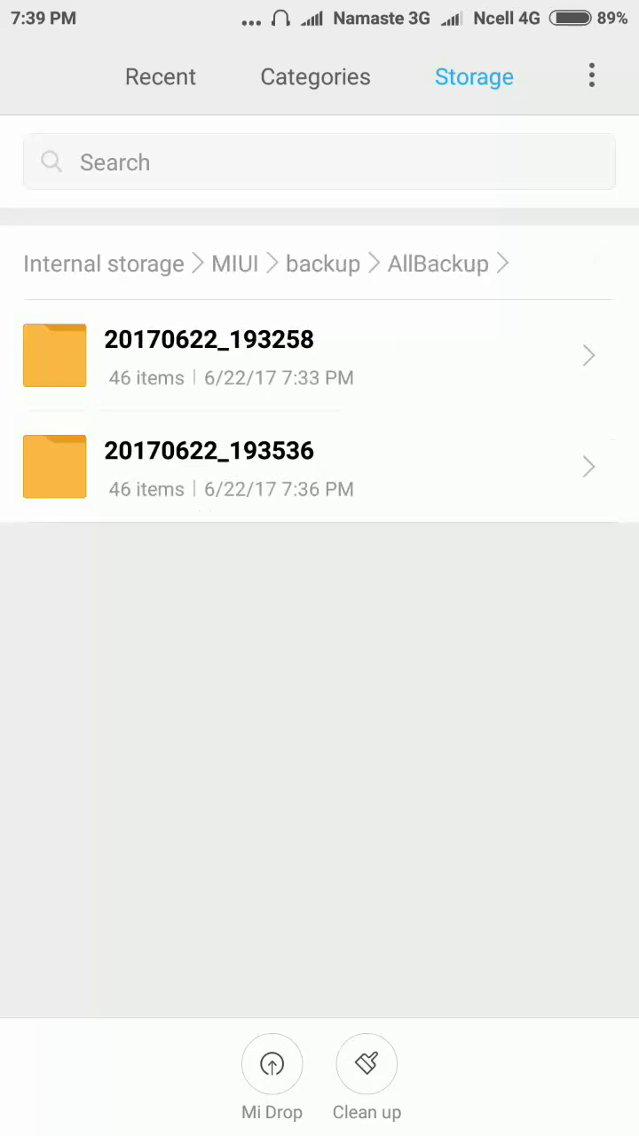
pyautogui.press('Home')
pyautogui.moveTo(533, 568); pyautogui.dragTo(106, 568)
# Step: Reopen Local backups and preview a Jun 22 backup's Restore screen, then return
pyautogui.moveTo(320, 9); pyautogui.dragTo(319, 799)
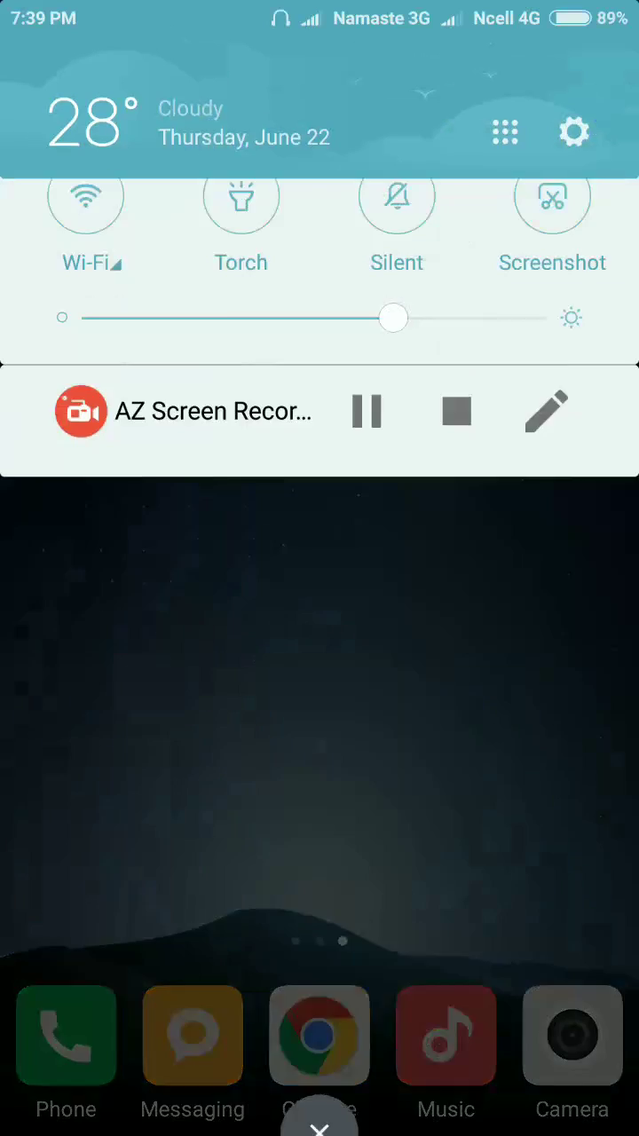
pyautogui.click(574, 133)
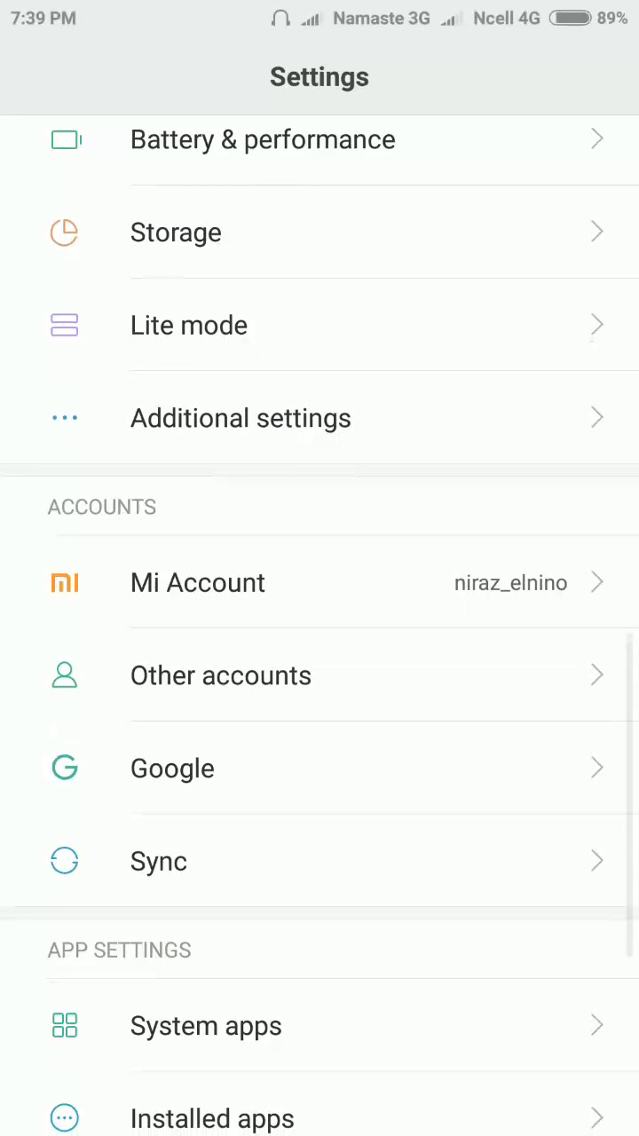
pyautogui.scroll(4, 319, 621)
pyautogui.scroll(-6, 319, 622)
pyautogui.scroll(4, 320, 622)
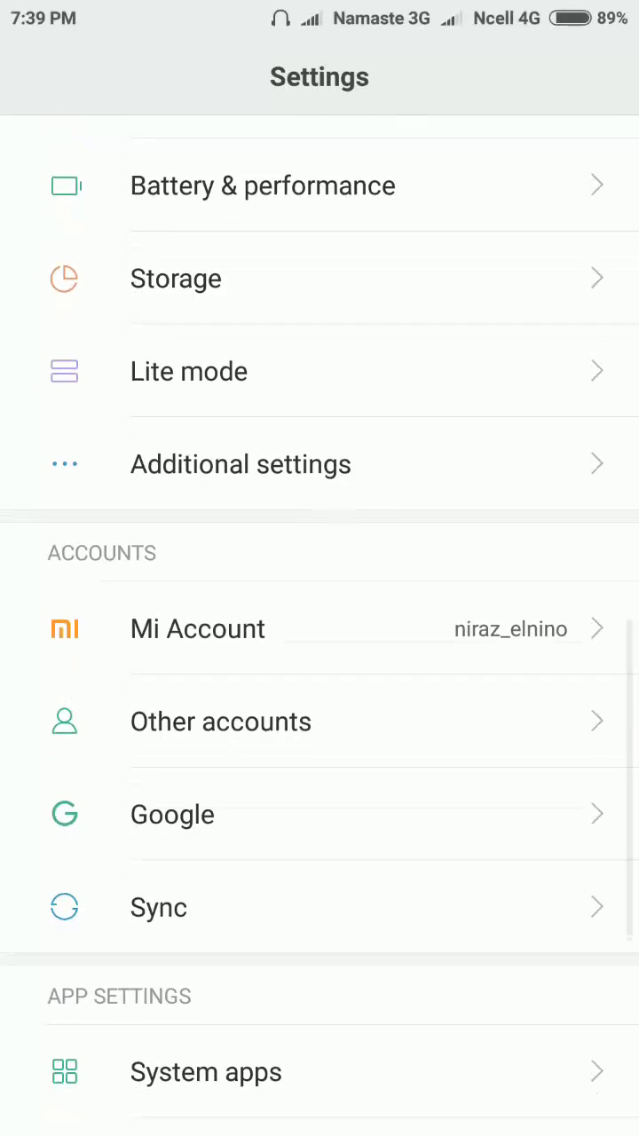
pyautogui.click(241, 463)
pyautogui.scroll(-3, 319, 621)
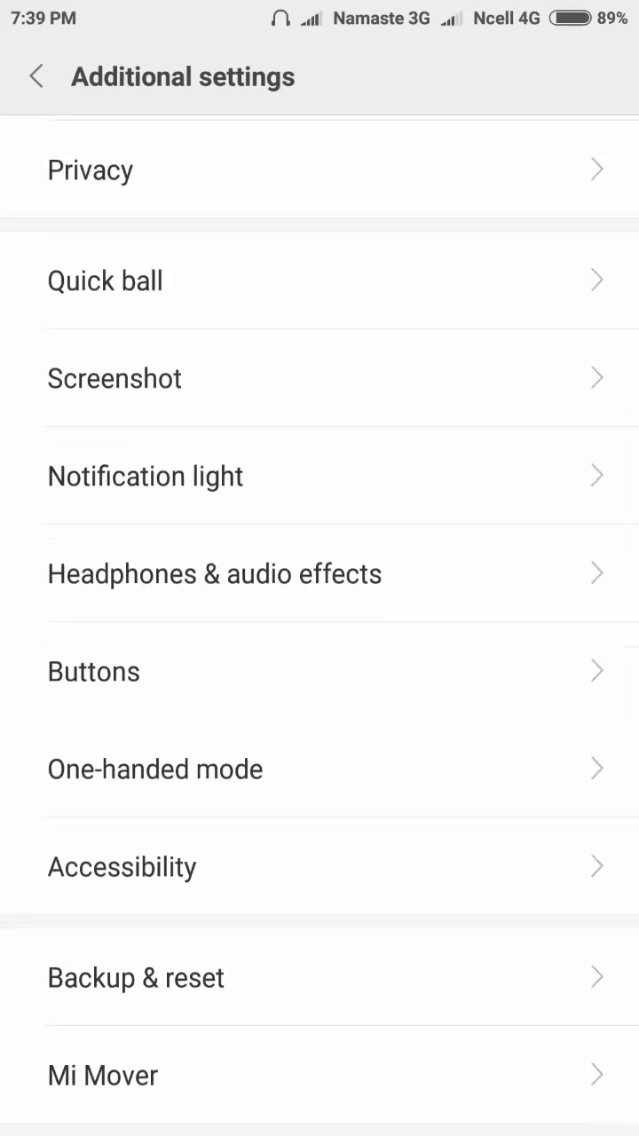
pyautogui.click(136, 985)
pyautogui.click(266, 230)
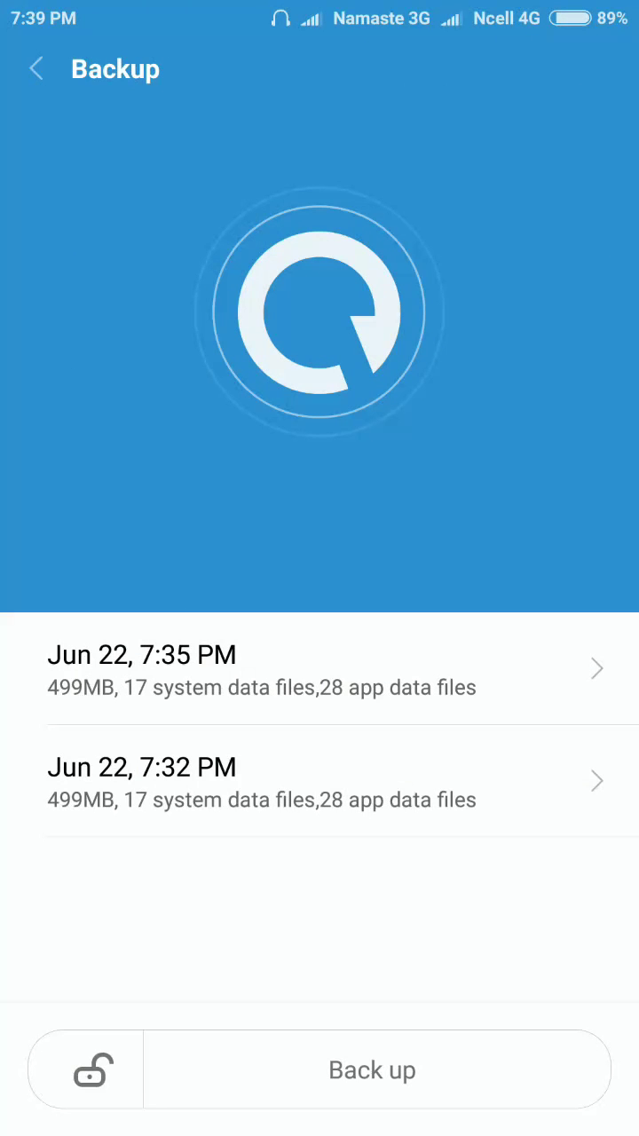
pyautogui.click(266, 670)
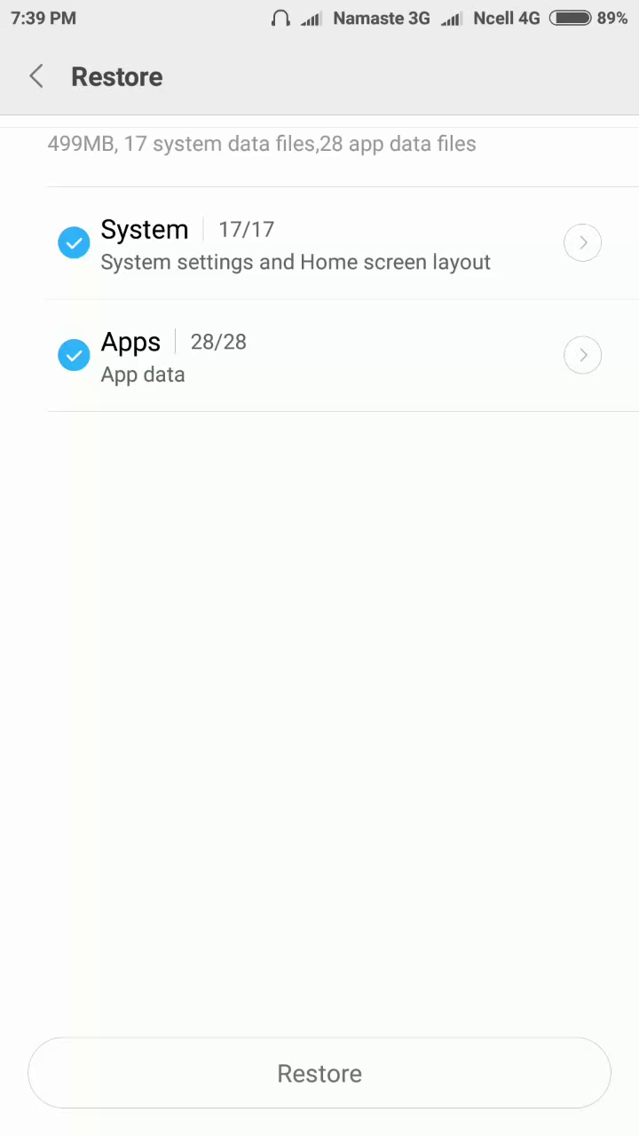
pyautogui.click(36, 76)
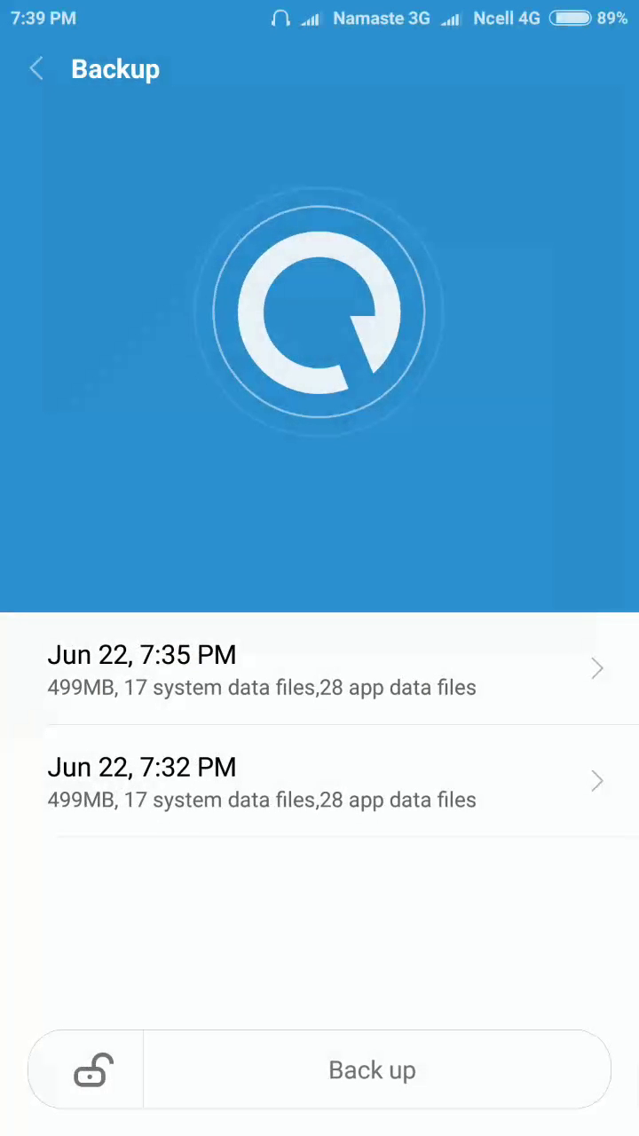
# Step: Return to the home screen and swipe between the first and second pages
pyautogui.press('super')
pyautogui.moveTo(320, 5); pyautogui.dragTo(320, 622)
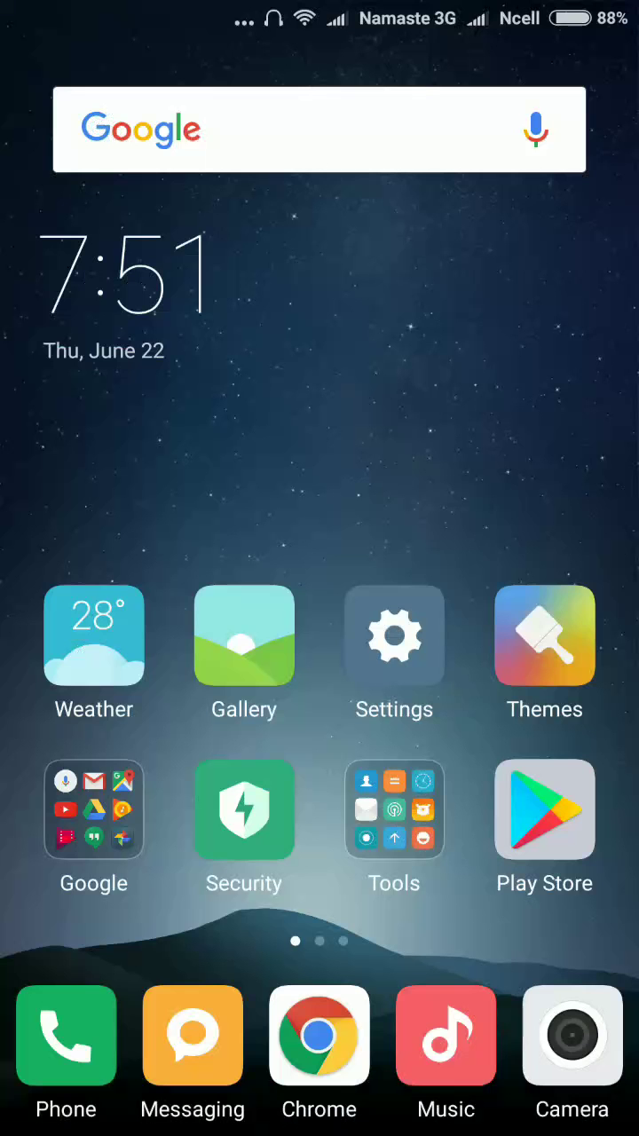
pyautogui.moveTo(533, 443); pyautogui.dragTo(133, 444)
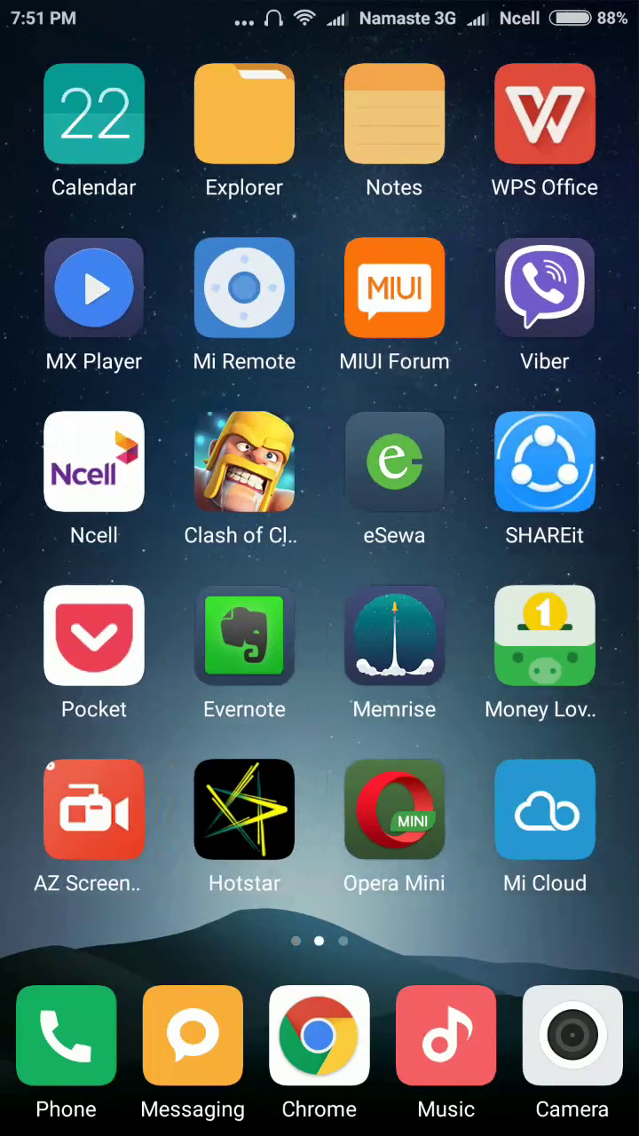
pyautogui.moveTo(133, 443); pyautogui.dragTo(533, 444)
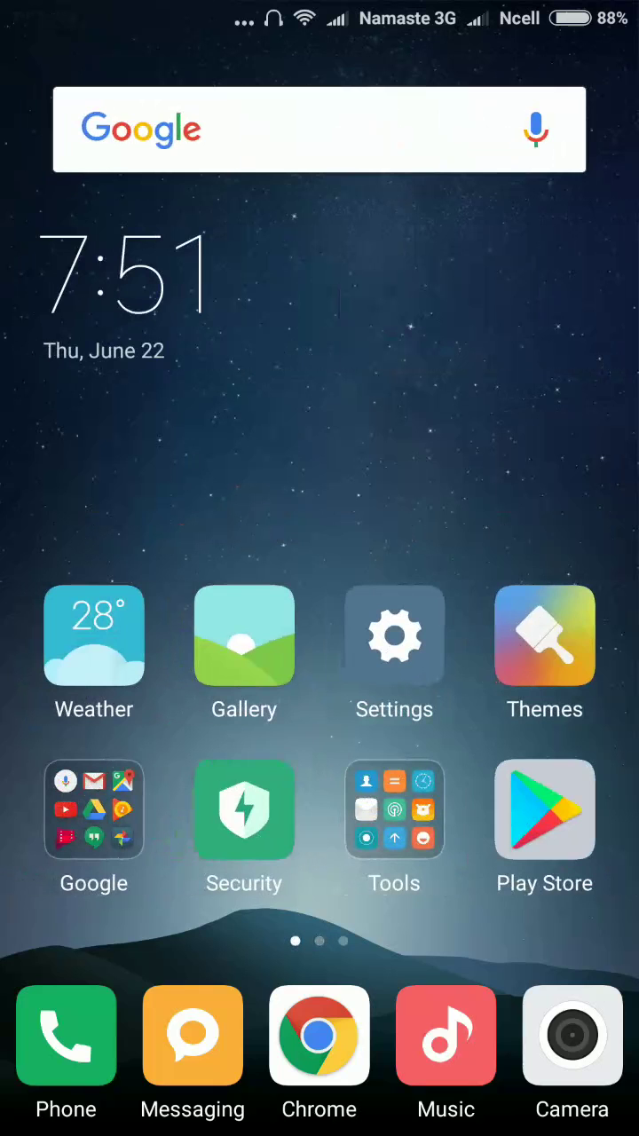
pyautogui.moveTo(267, 444); pyautogui.dragTo(372, 444)
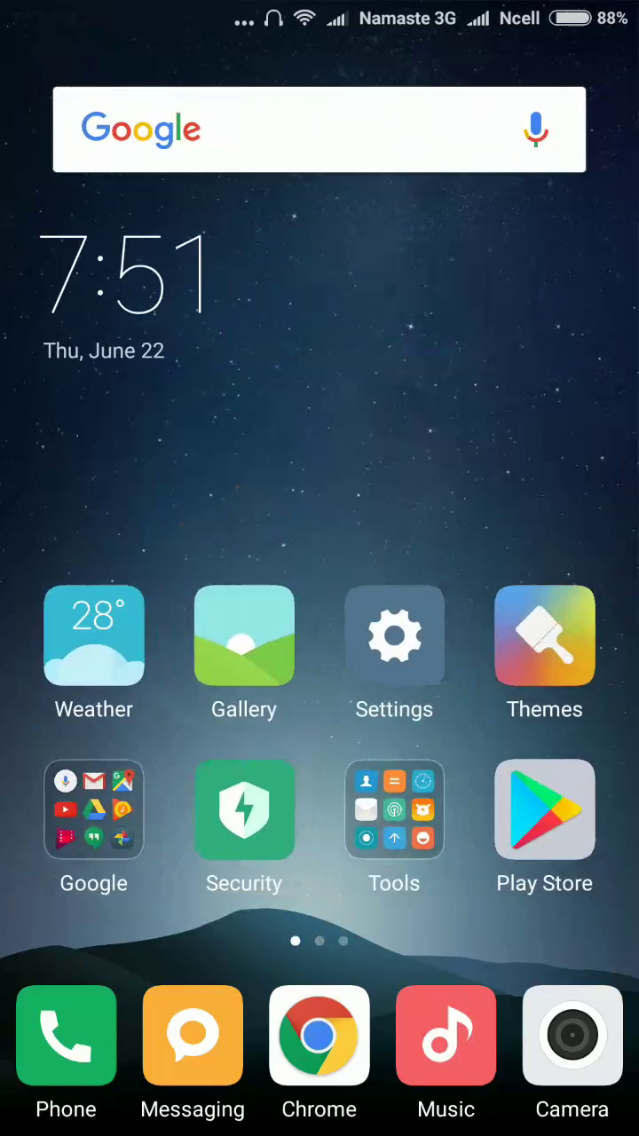
pyautogui.moveTo(533, 444); pyautogui.dragTo(133, 444)
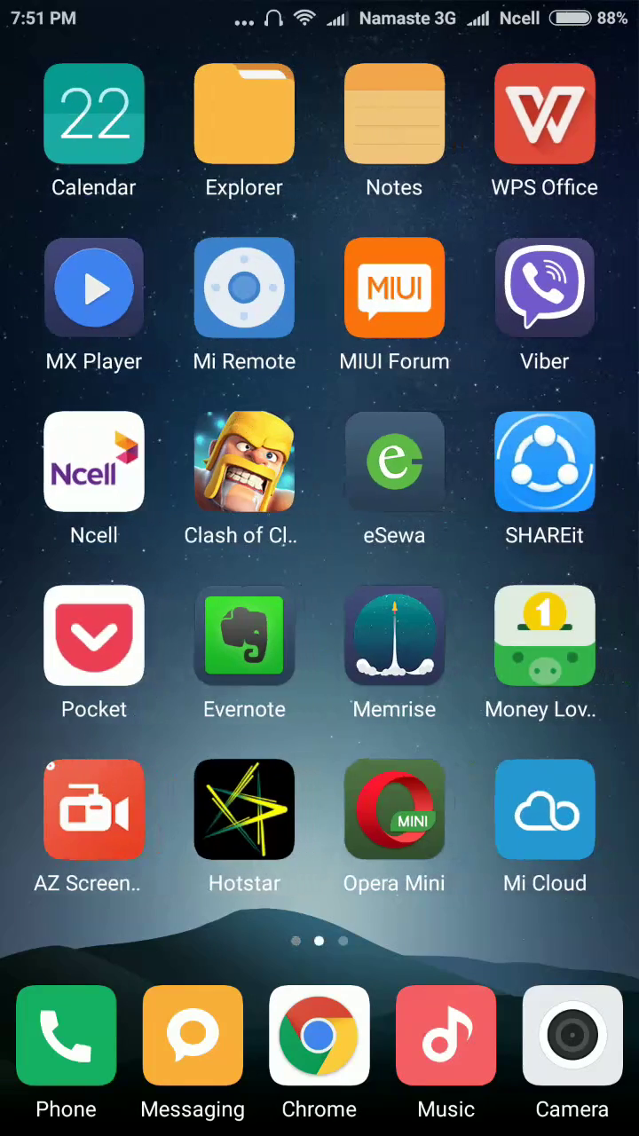
pyautogui.moveTo(133, 533)
pyautogui.mouseDown()
pyautogui.moveTo(533, 532)
pyautogui.moveTo(133, 532)
pyautogui.mouseUp()
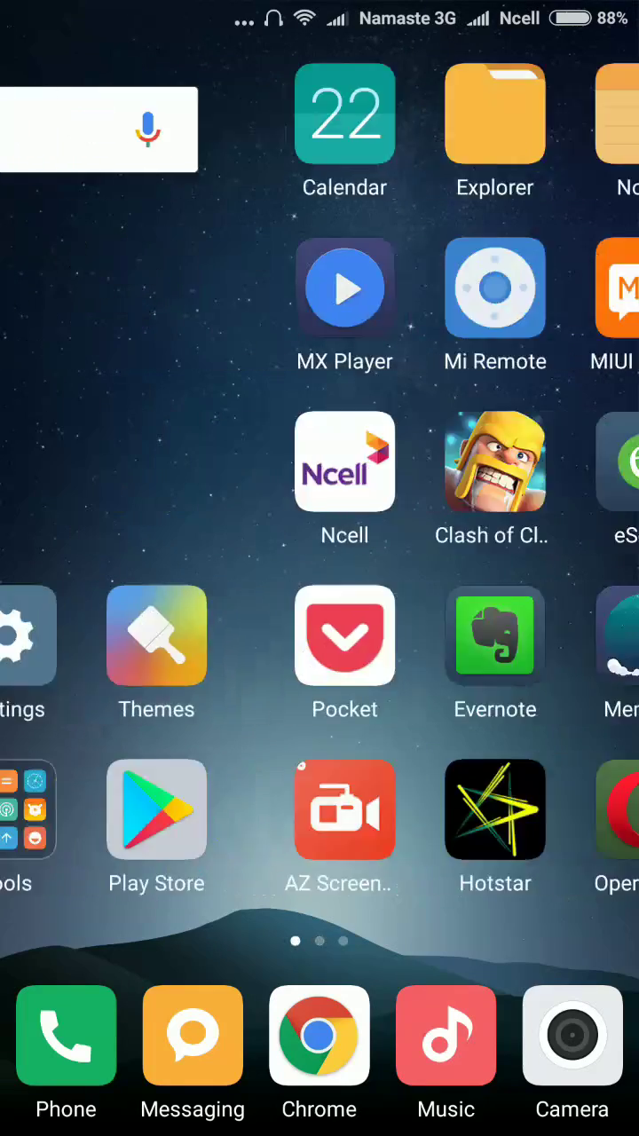
# Step: Briefly reopen Settings, then leave it and launch Mi Cloud from the home screen
pyautogui.moveTo(320, 5); pyautogui.dragTo(320, 799)
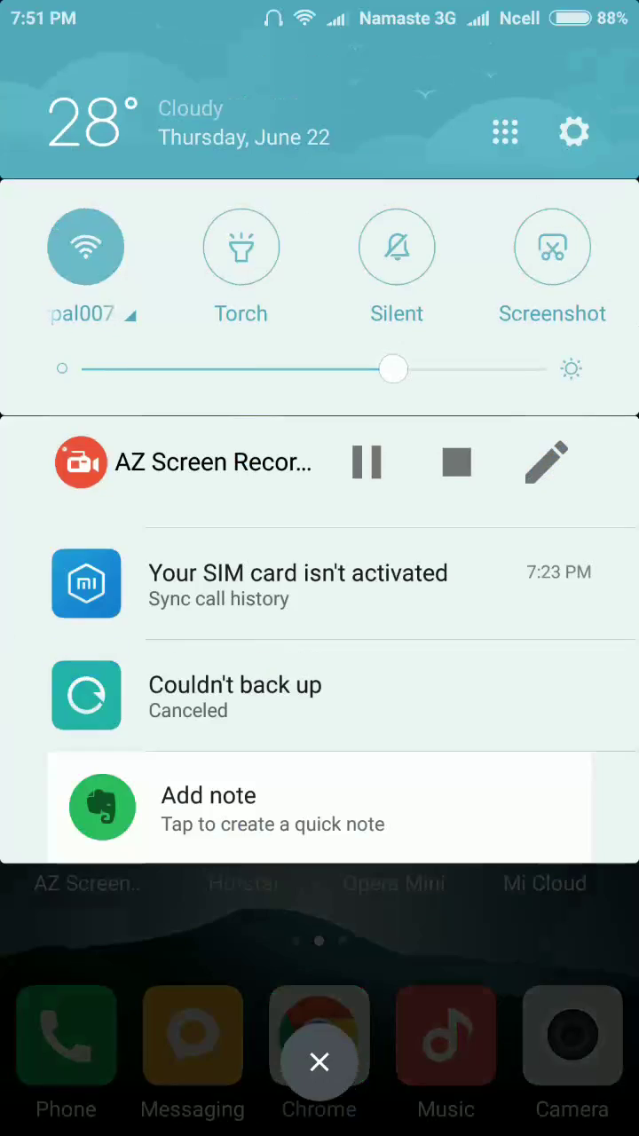
pyautogui.click(574, 132)
pyautogui.scroll(3, 319, 621)
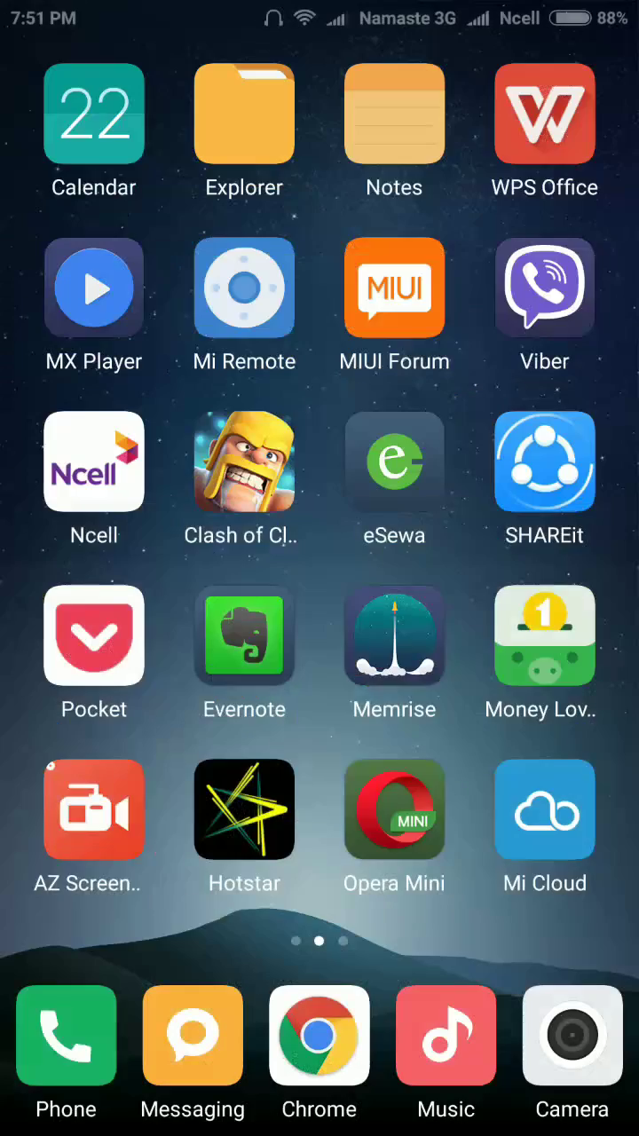
pyautogui.moveTo(444, 621); pyautogui.dragTo(257, 621)
pyautogui.click(509, 798)
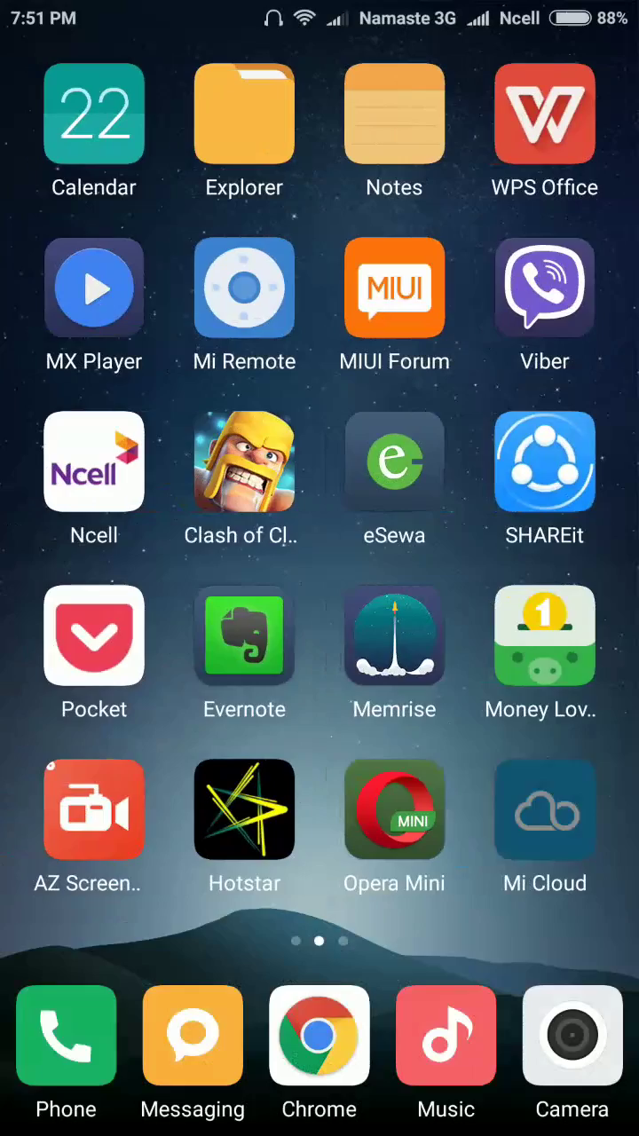
# Step: In Back up device, switch Mi Cloud backup on and start a backup immediately
pyautogui.click(26, 80)
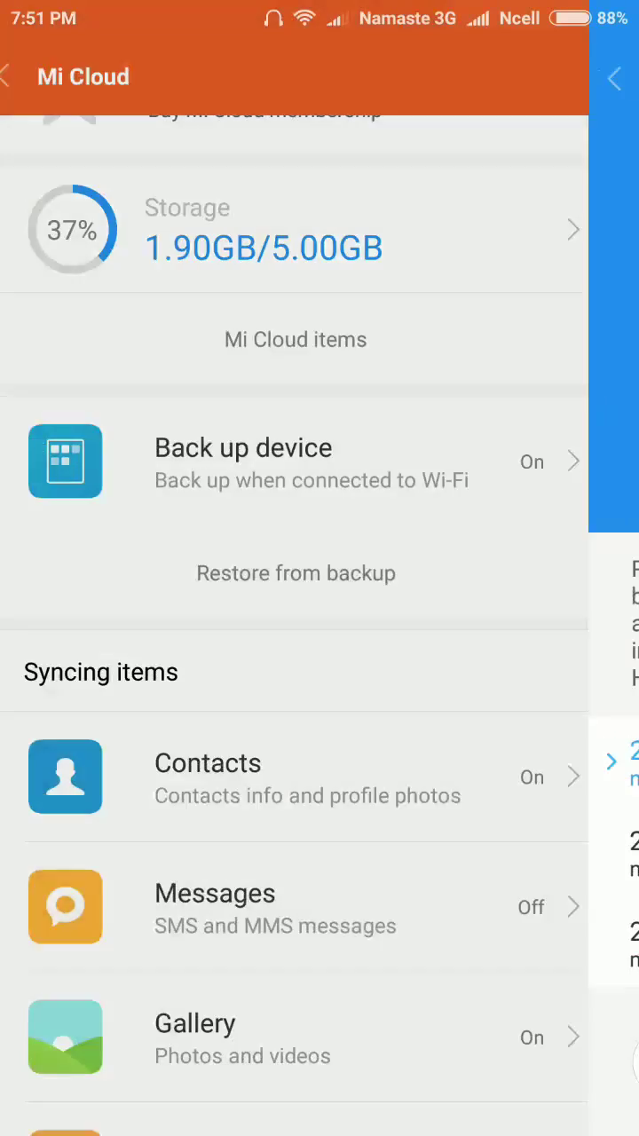
pyautogui.scroll(-3, 319, 622)
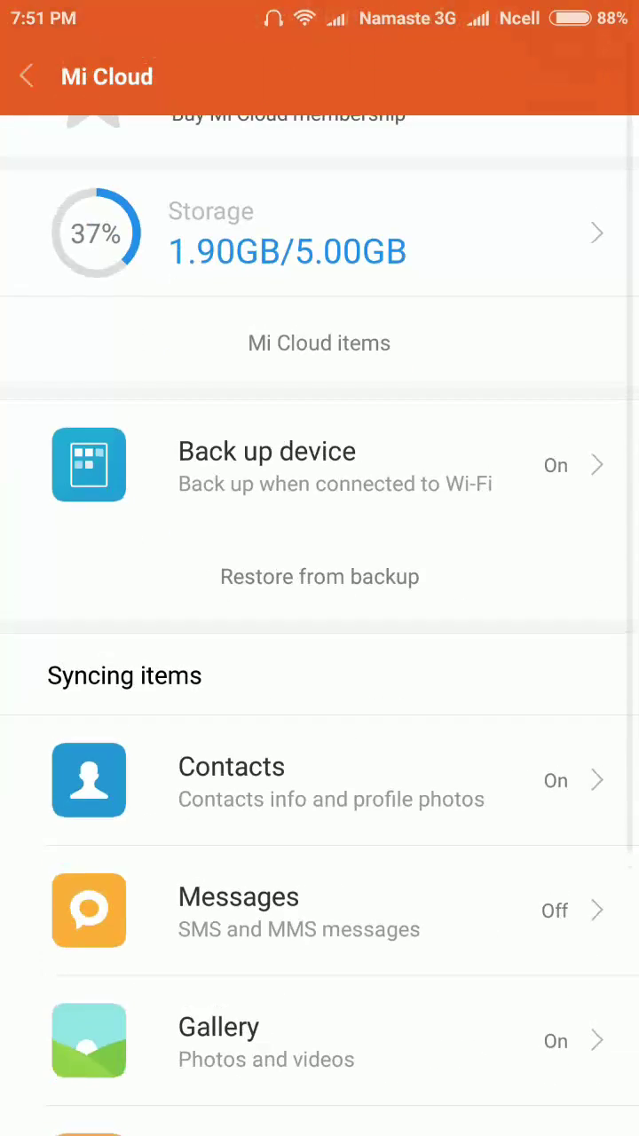
pyautogui.scroll(3, 320, 621)
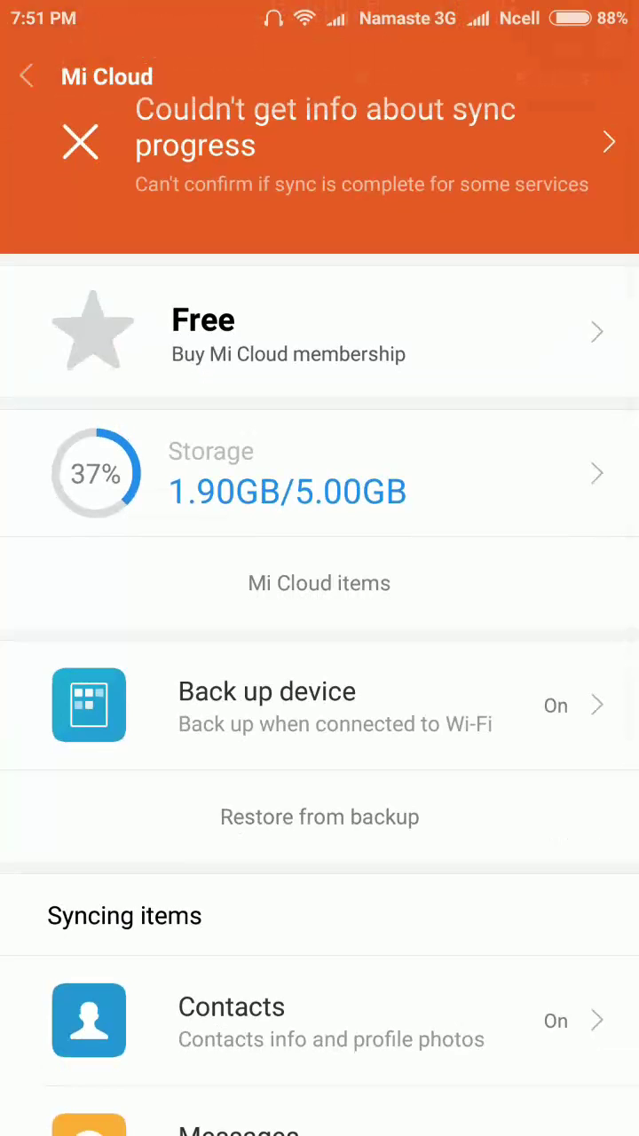
pyautogui.scroll(-3, 320, 621)
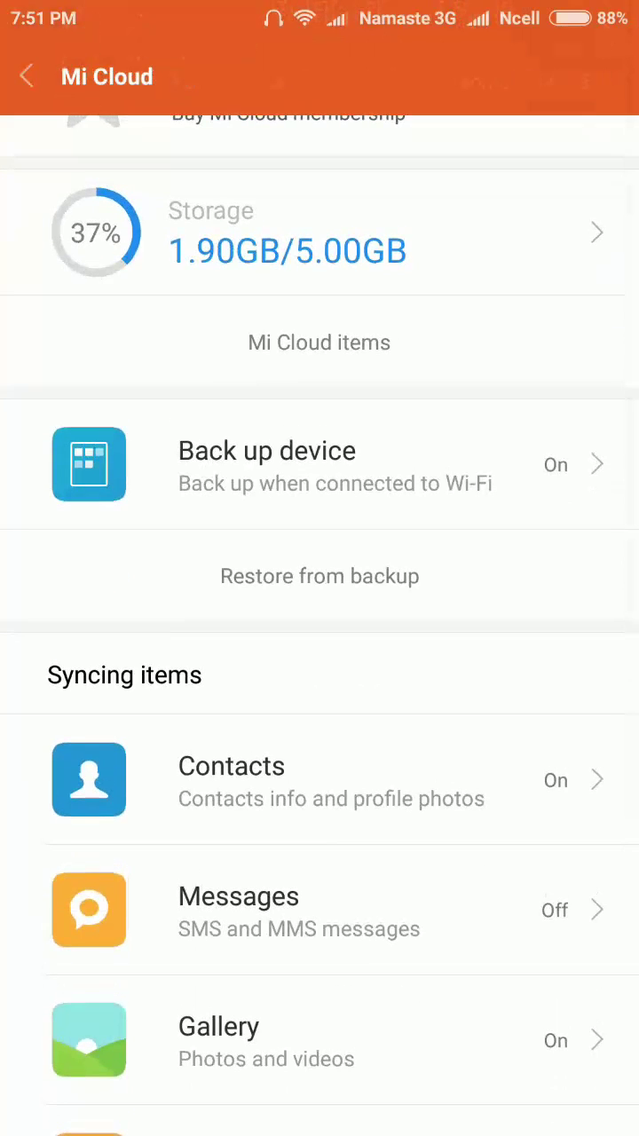
pyautogui.click(266, 464)
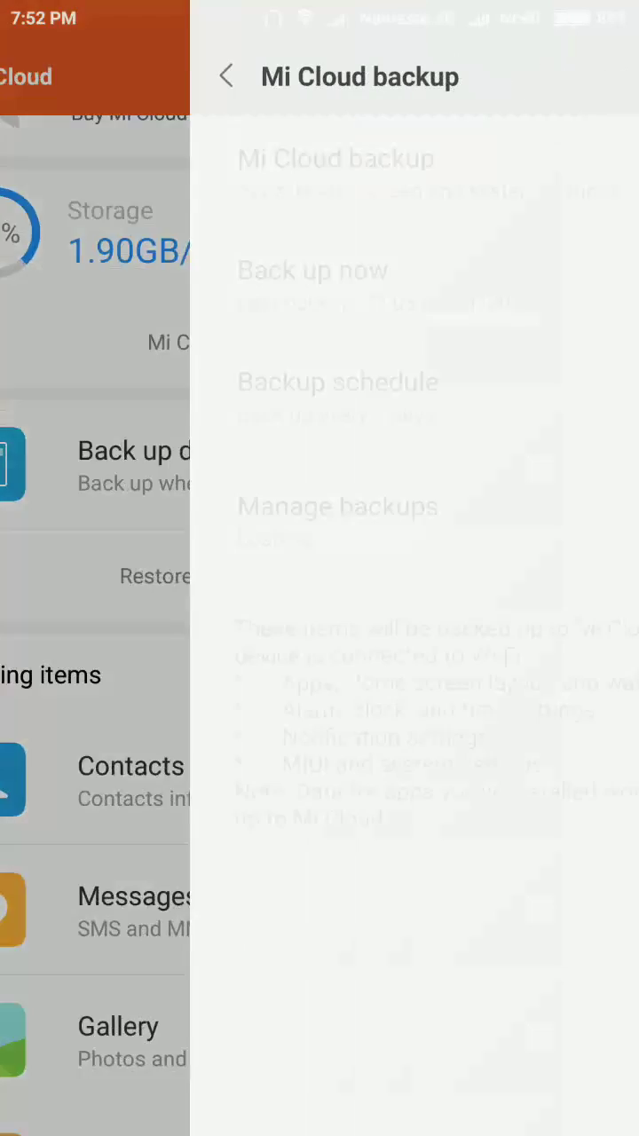
pyautogui.click(571, 172)
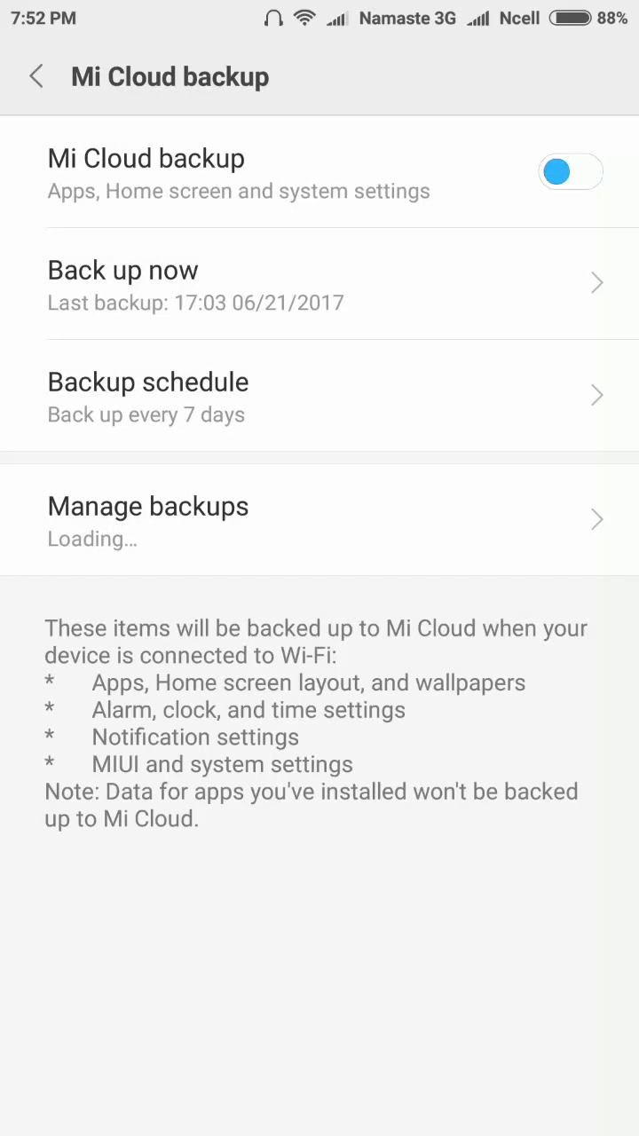
pyautogui.click(571, 172)
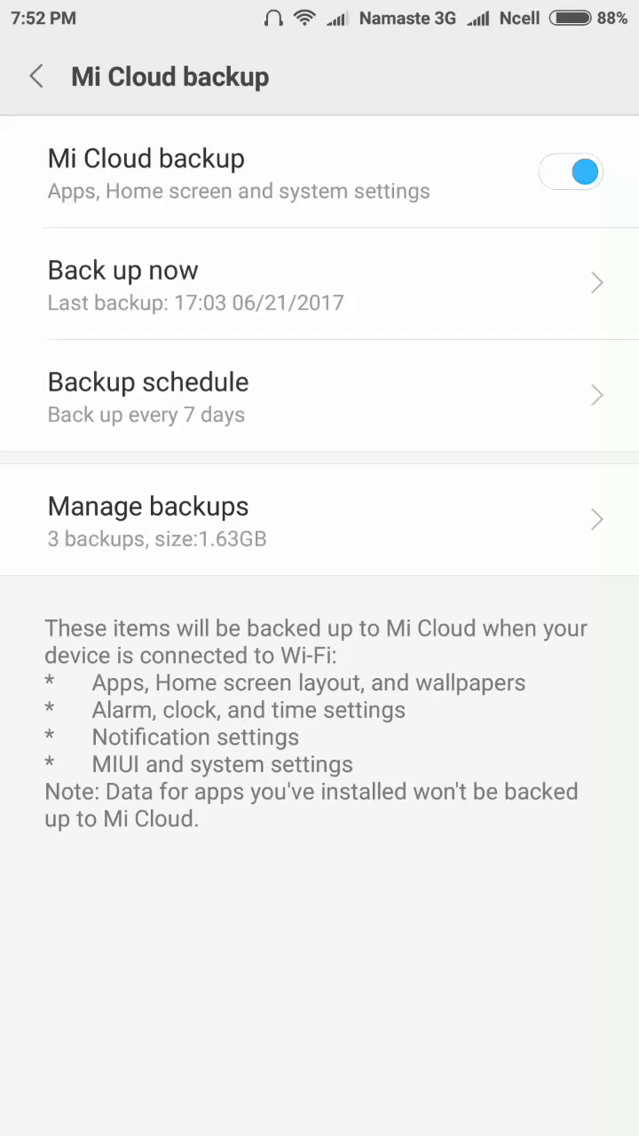
pyautogui.click(196, 284)
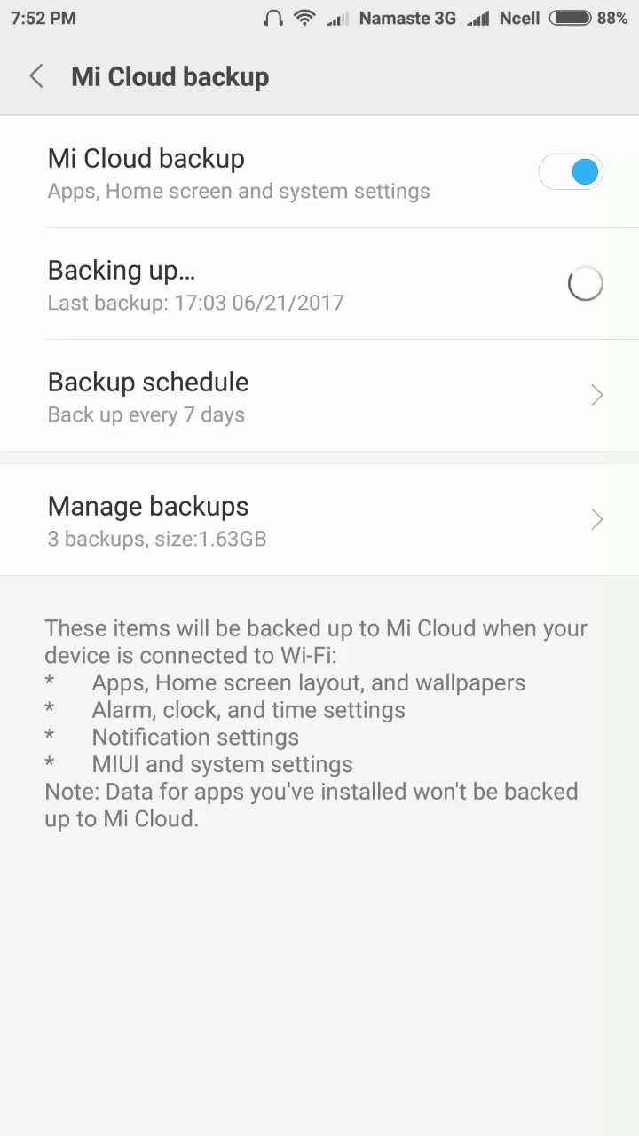
pyautogui.press('Escape')
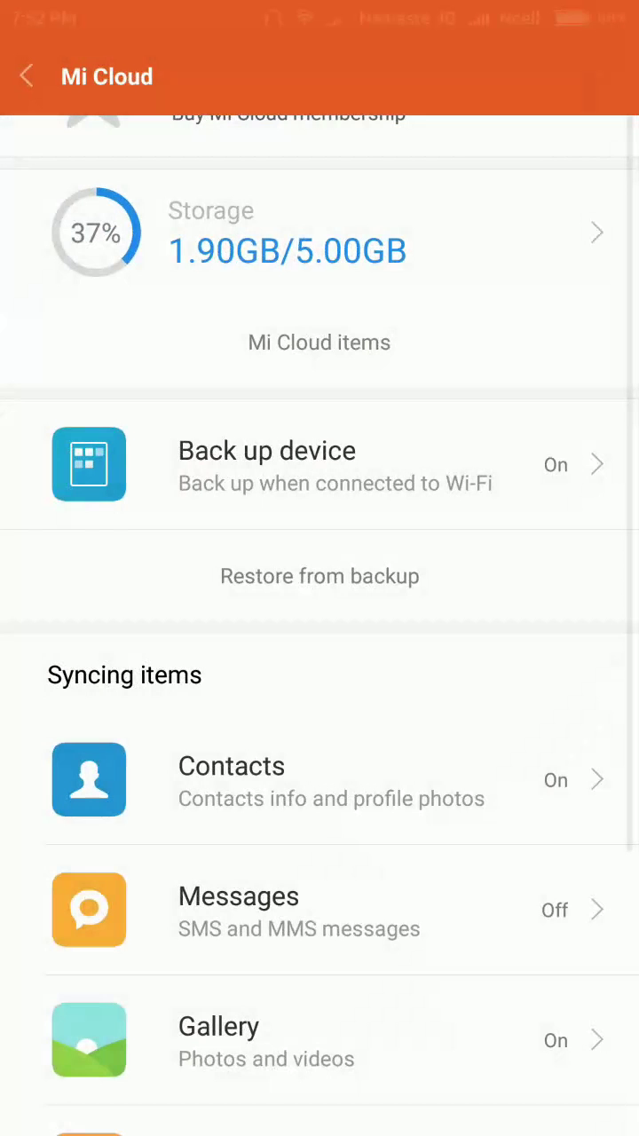
pyautogui.scroll(-3, 319, 621)
pyautogui.scroll(2, 319, 622)
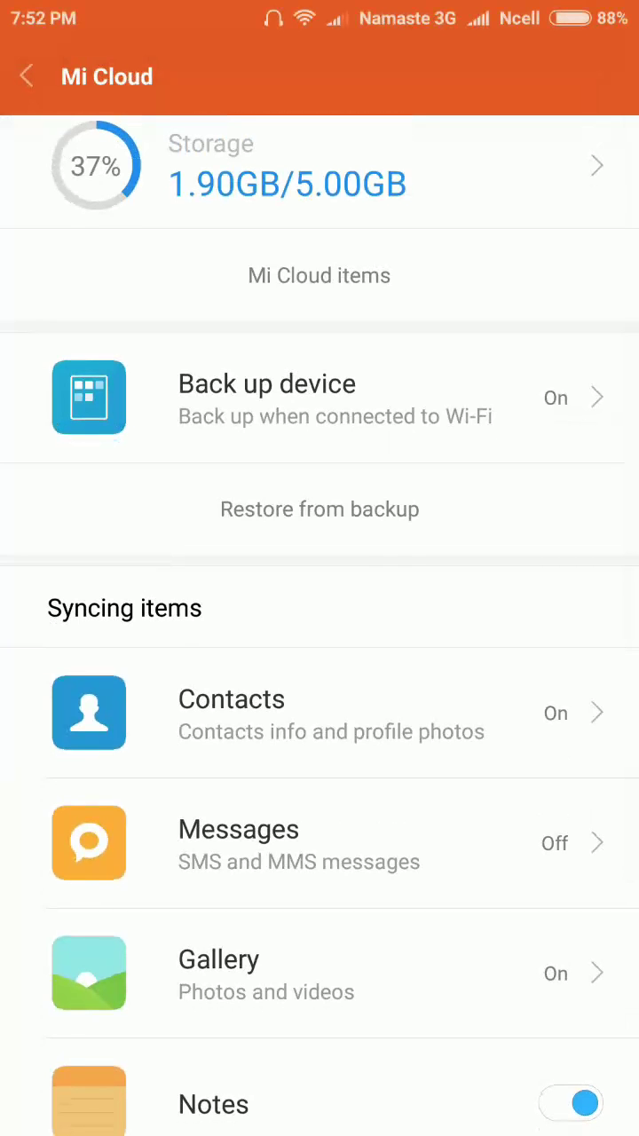
pyautogui.click(320, 508)
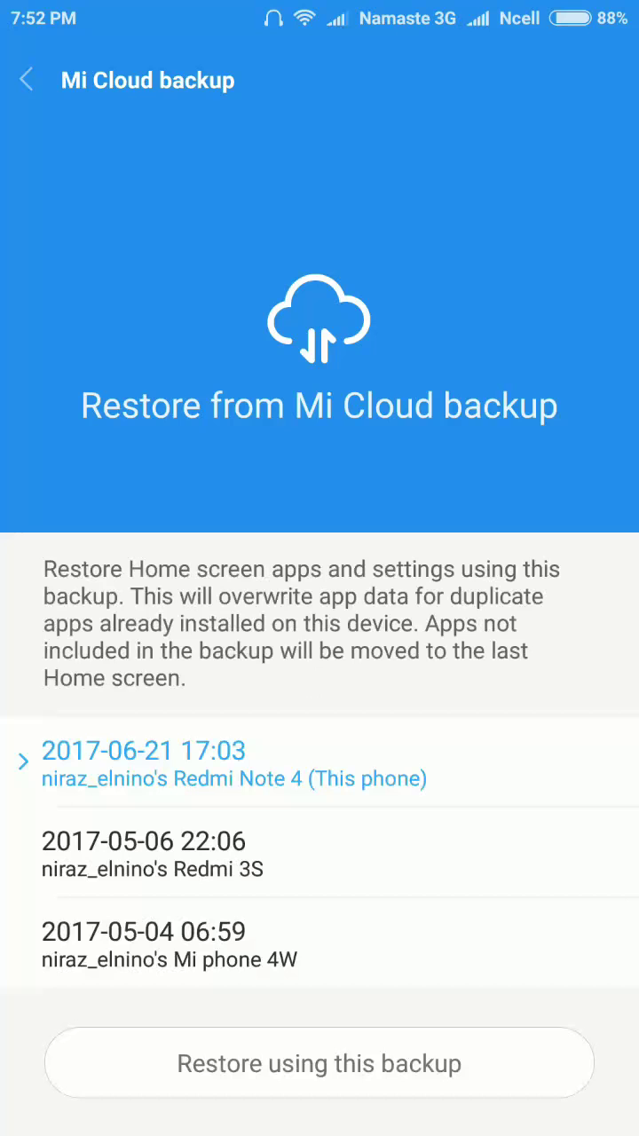
pyautogui.click(151, 855)
pyautogui.click(169, 945)
pyautogui.click(231, 764)
pyautogui.click(27, 80)
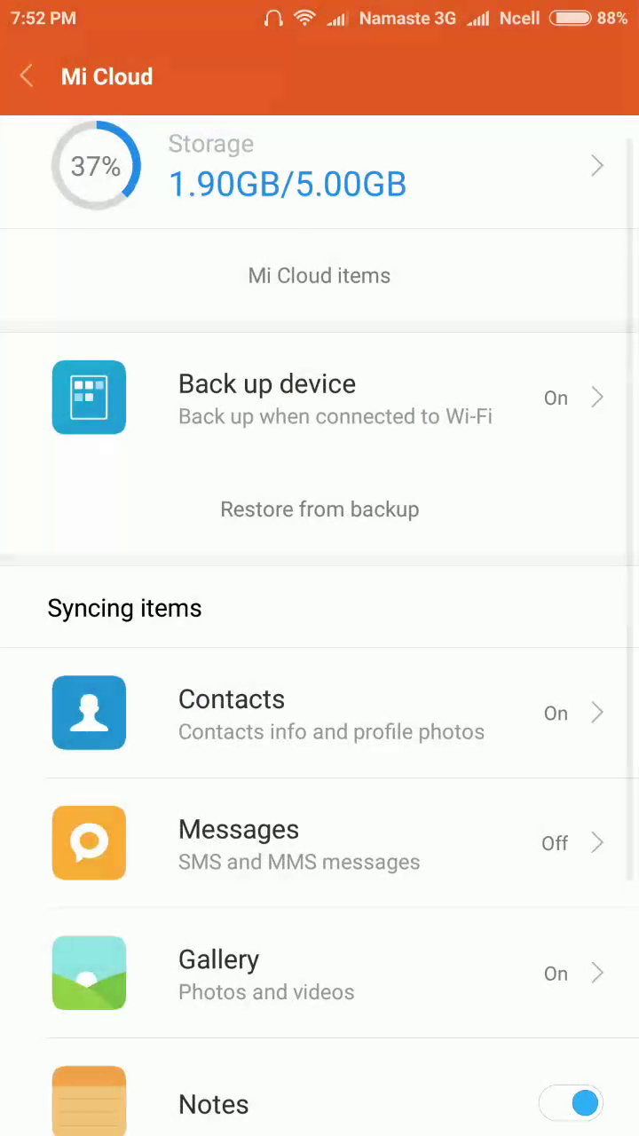